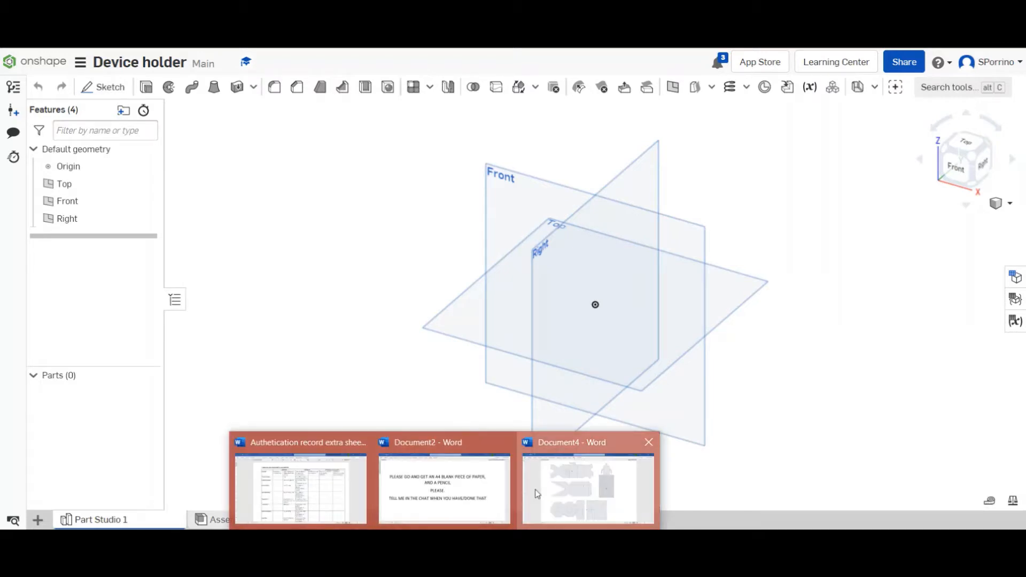
Step: Examine the holder template shapes in the Word document, and switch to the device holder project folio in PowerPoint
left_click(588, 470)
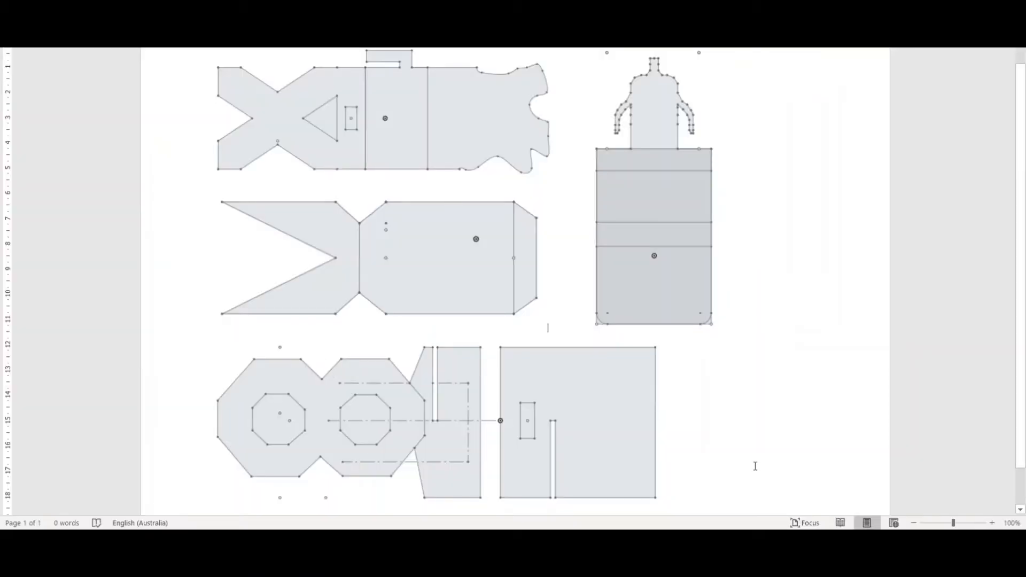
left_click(756, 465)
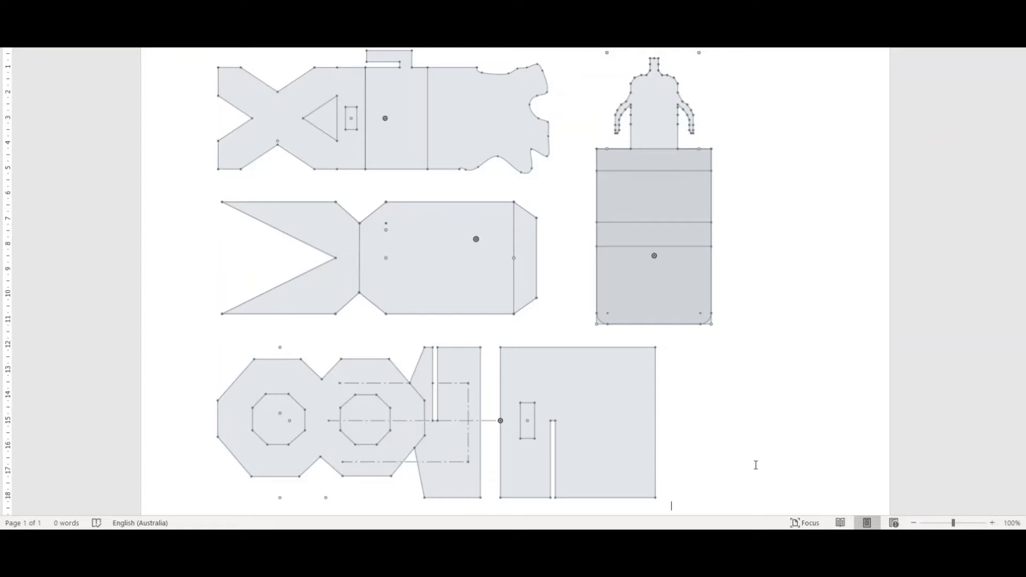
mouse_move(711, 528)
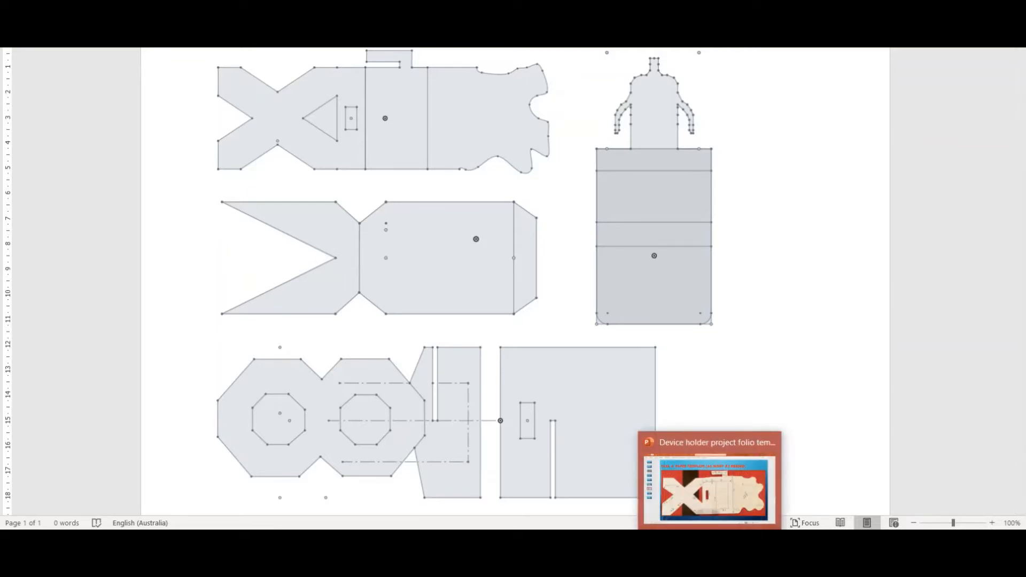
left_click(710, 489)
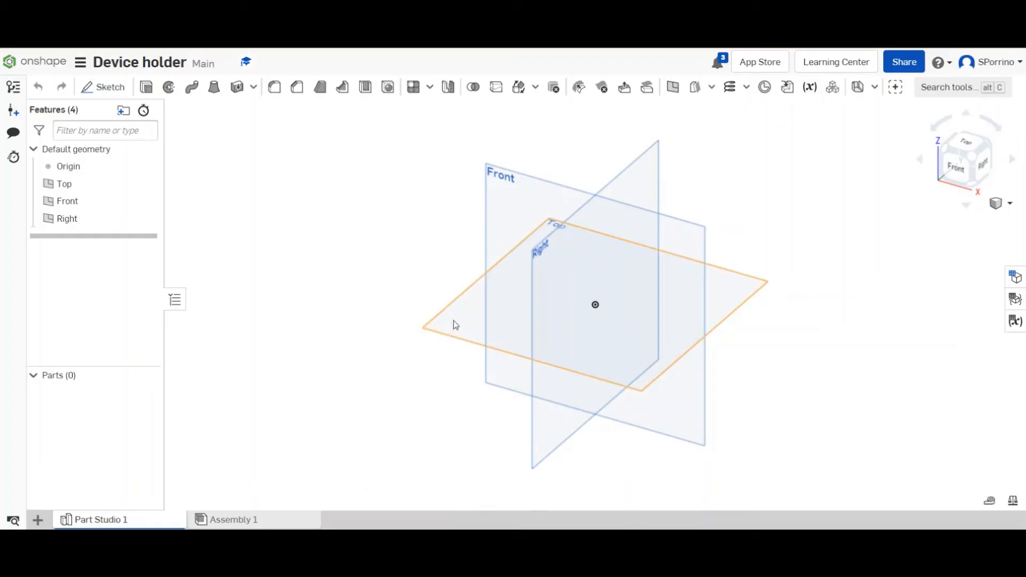
Step: Start a sketch on the Top plane in Onshape and draw a construction center point rectangle from the origin, about 256 by 86 mm
left_click(455, 325)
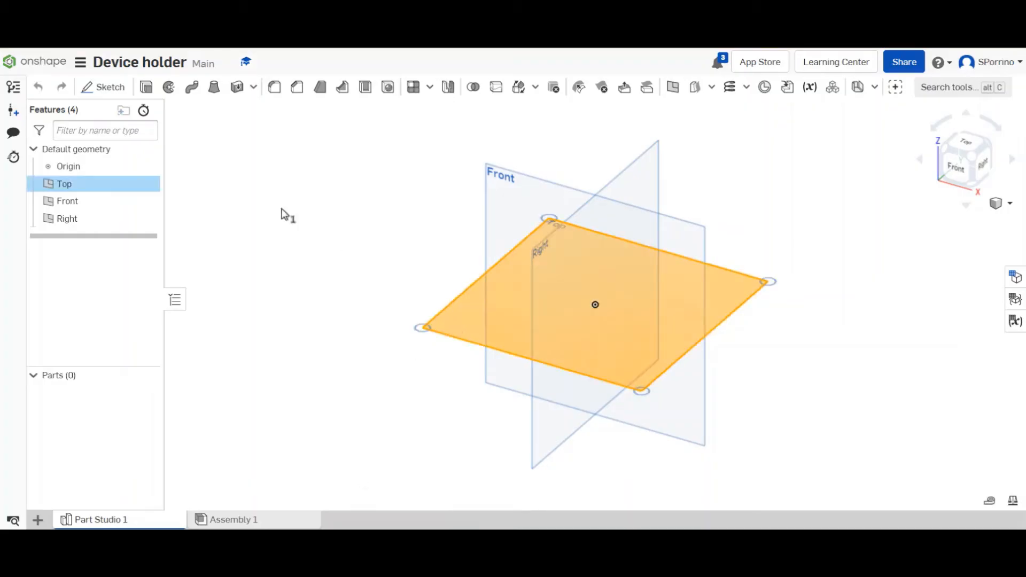
left_click(106, 87)
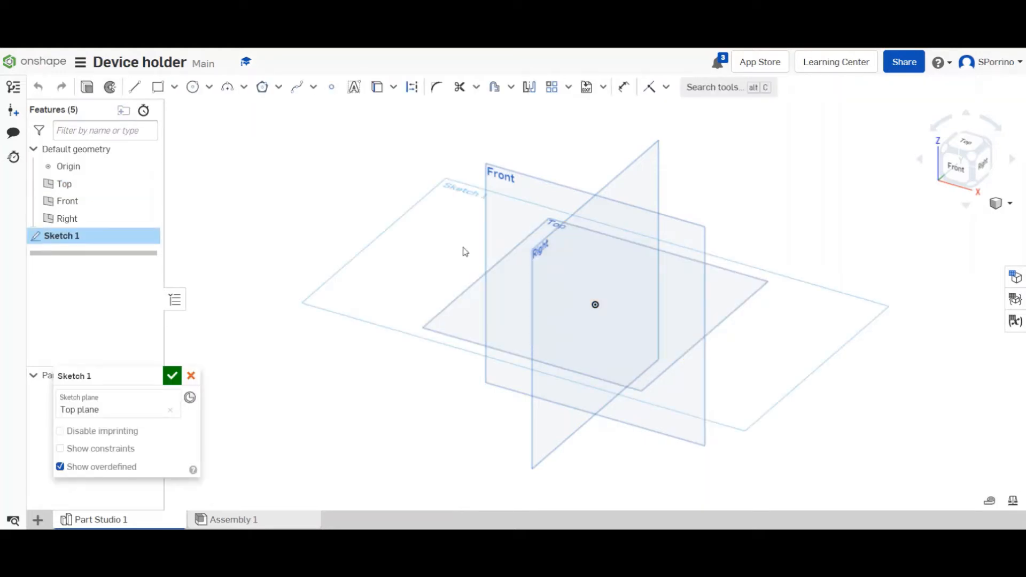
key("n")
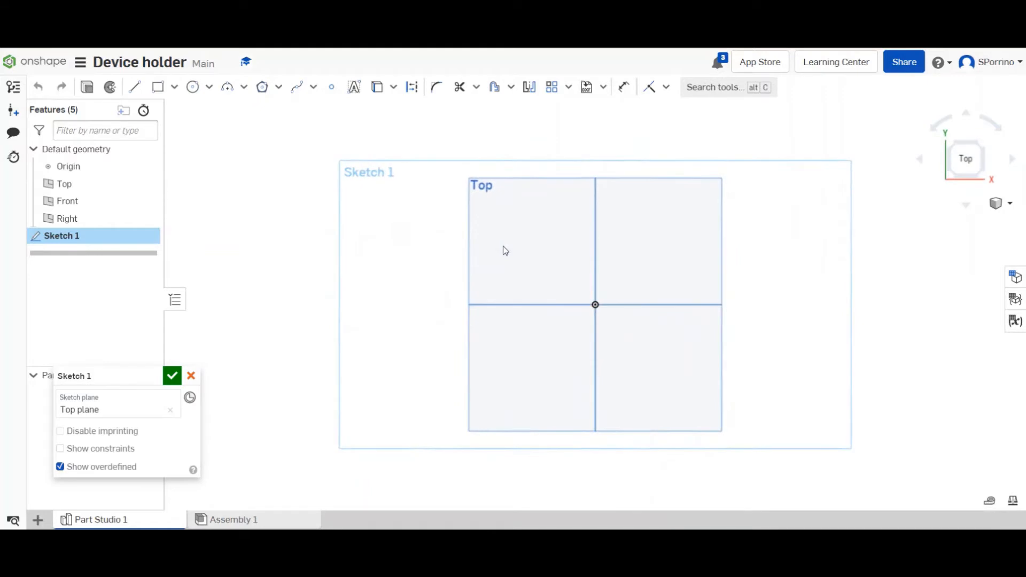
left_click(174, 87)
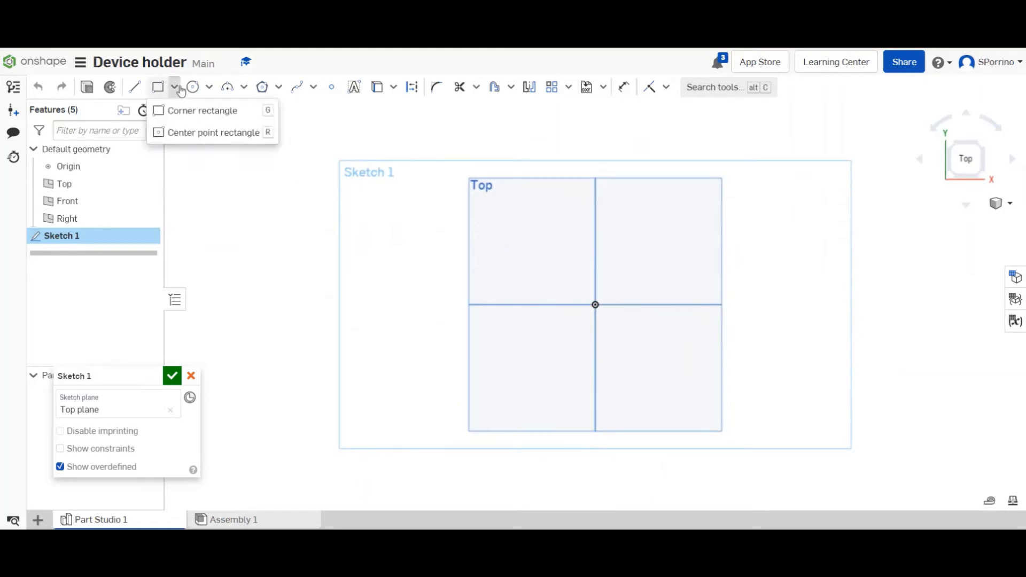
left_click(182, 133)
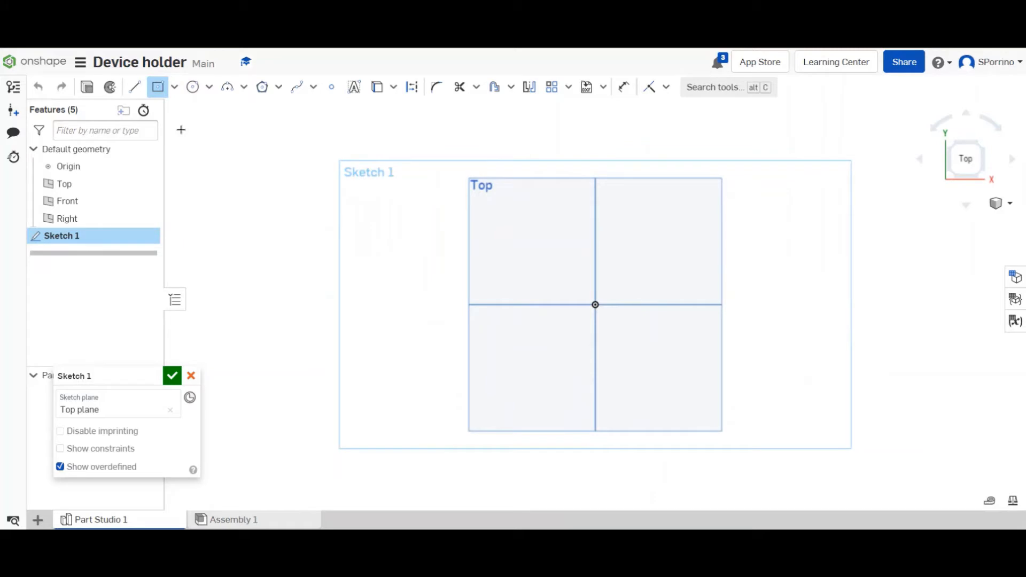
left_click(411, 91)
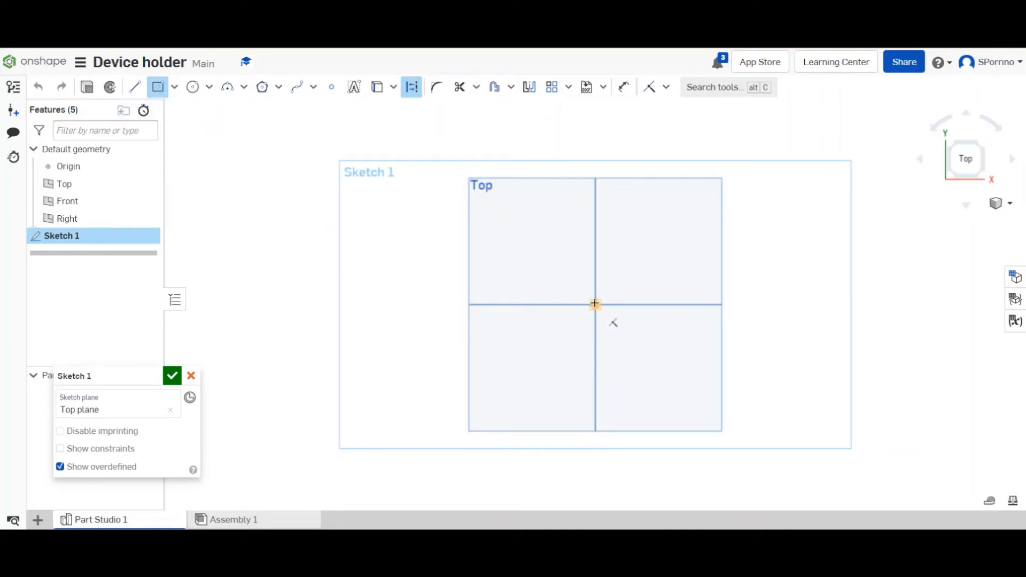
left_click(595, 304)
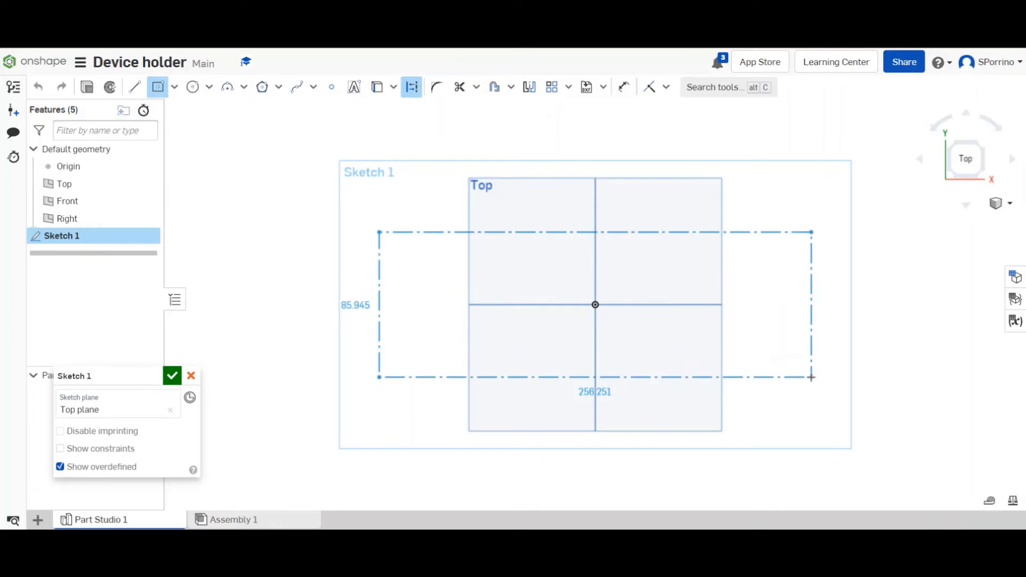
left_click(811, 377)
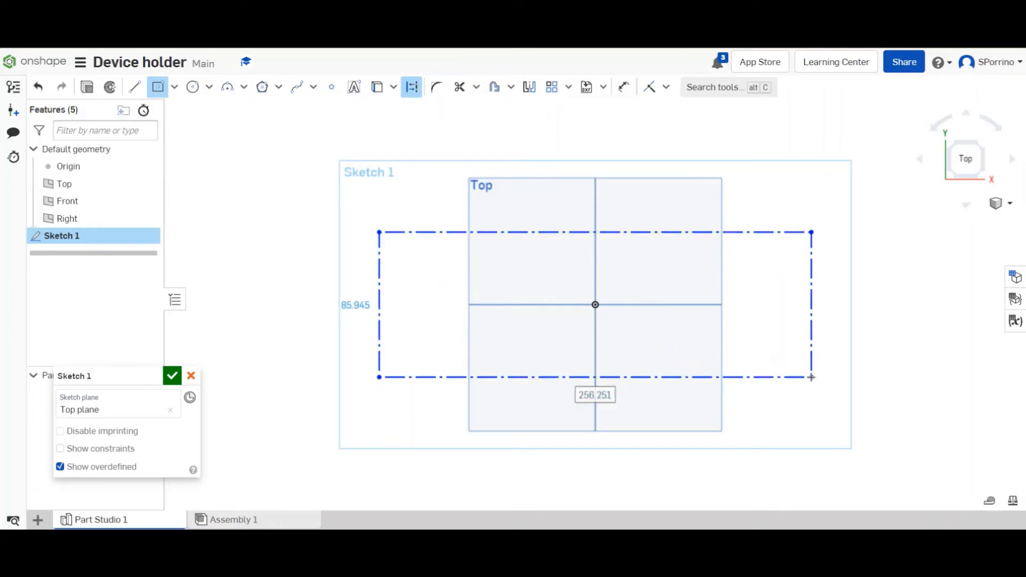
Step: Set the construction rectangle's width to 295 mm and height to 105 mm, and finish the sketch
left_click(596, 396)
type("295")
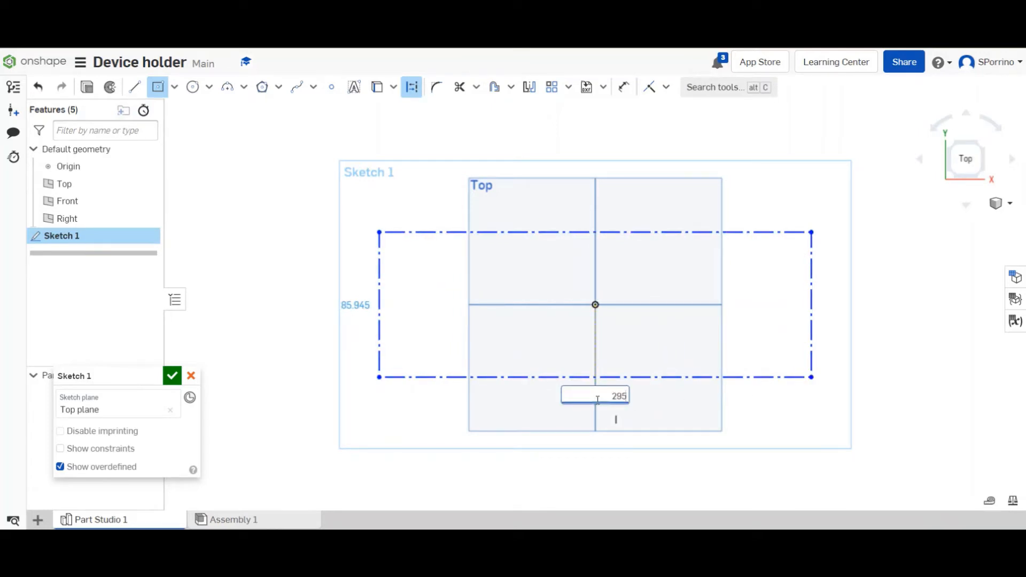
key("Return")
type("10")
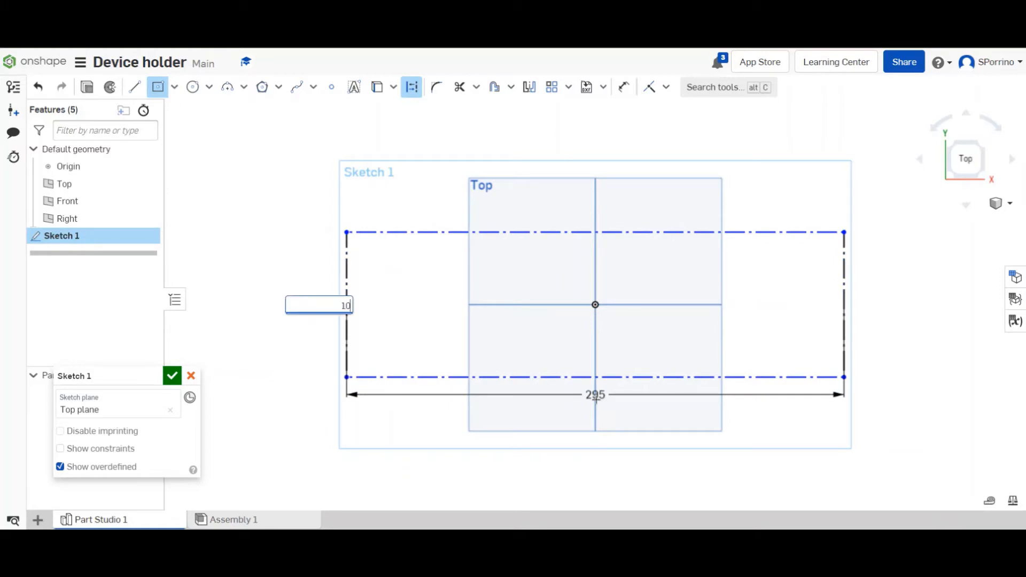
type("5")
key("Return")
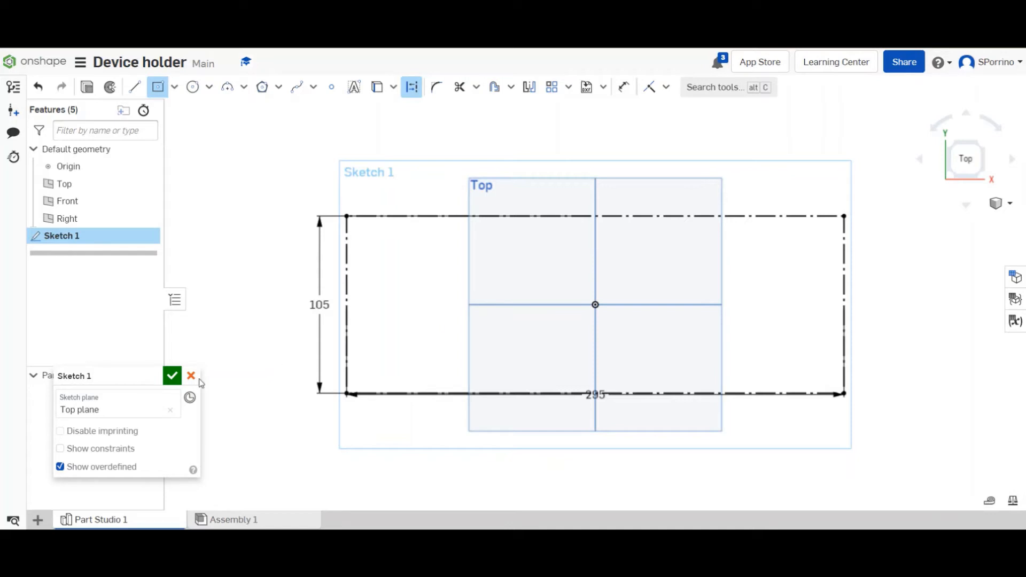
left_click(171, 376)
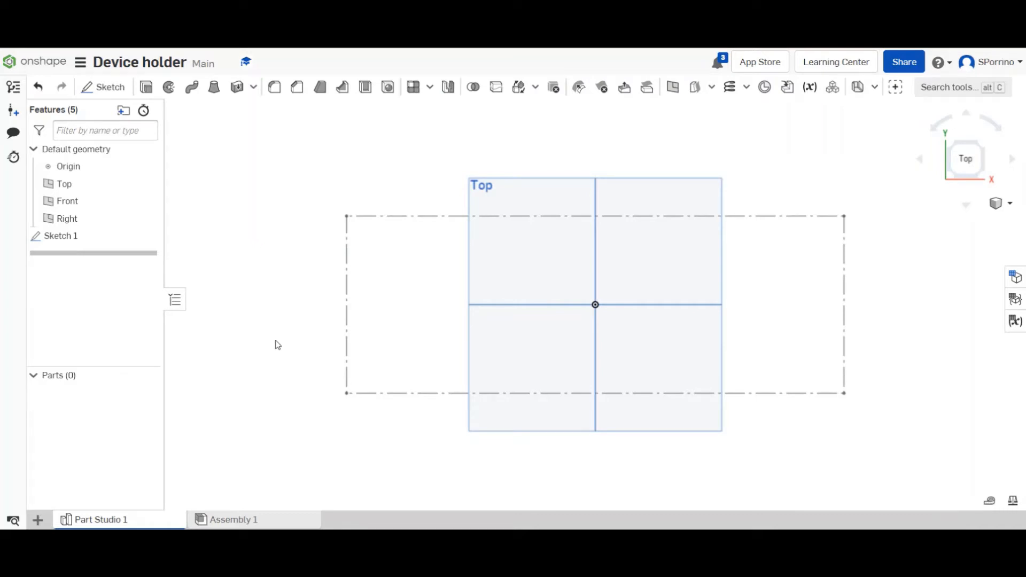
Step: Start a second sketch on the Top plane and draw a vertical line across the construction rectangle, between its left edge and the origin
left_click(524, 196)
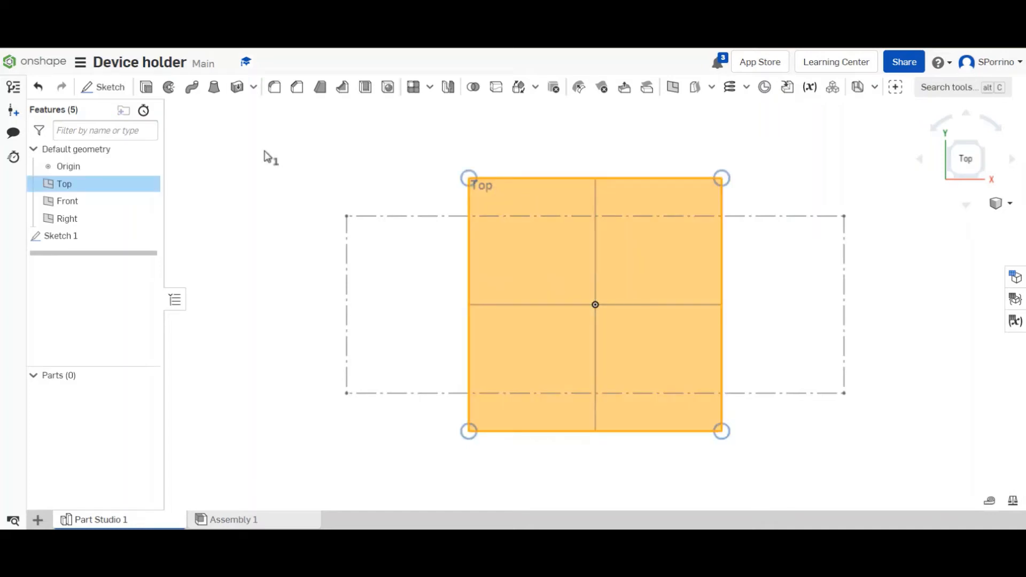
left_click(111, 96)
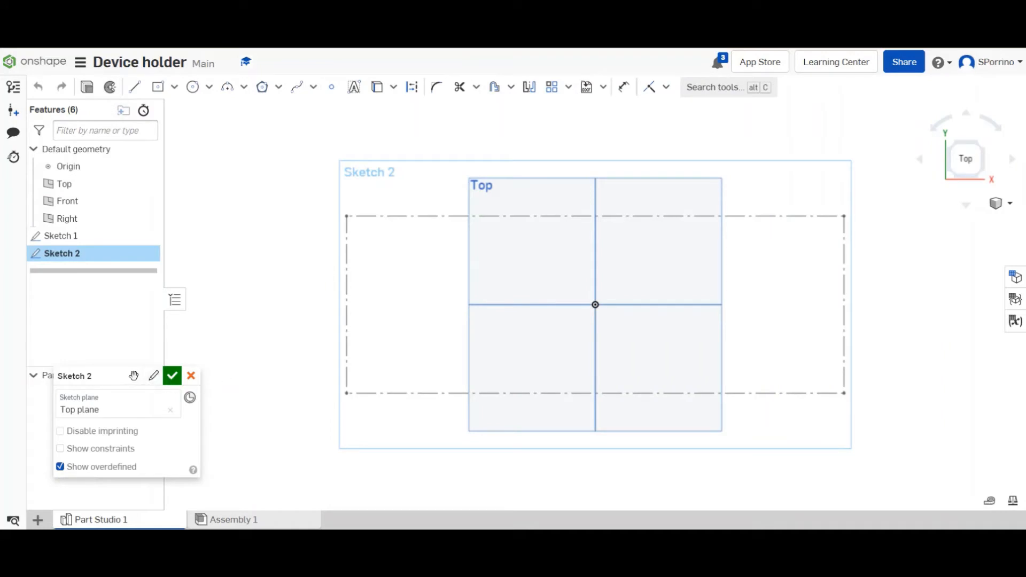
mouse_move(135, 376)
left_mouse_down()
mouse_move(267, 200)
mouse_move(197, 385)
mouse_move(145, 388)
left_mouse_up()
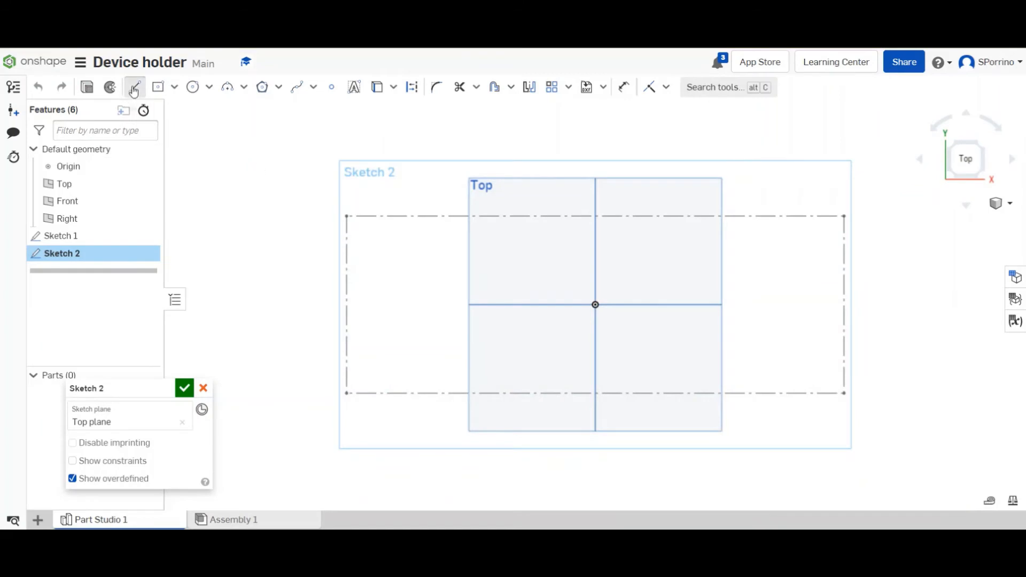
left_click(133, 90)
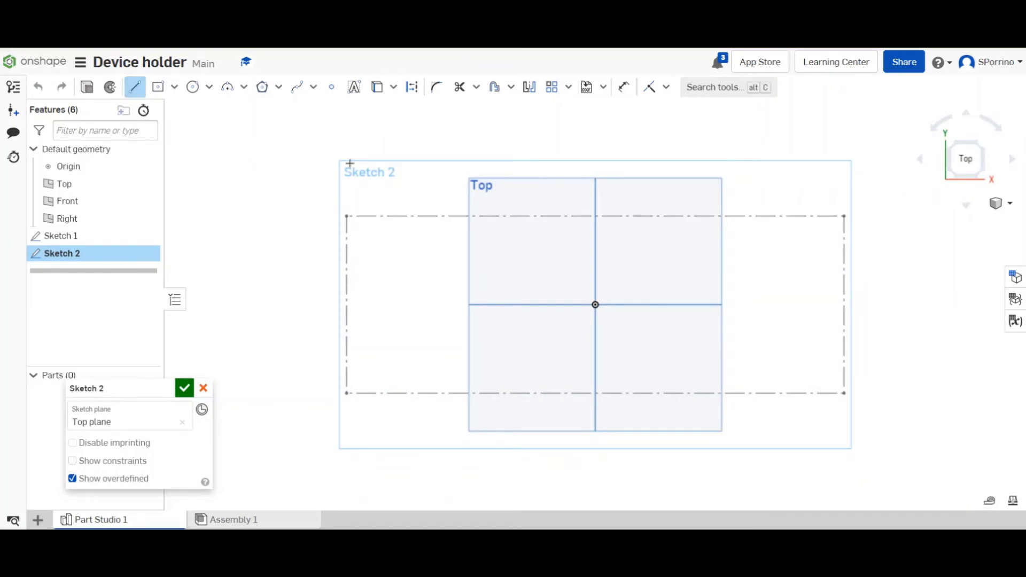
left_click(521, 216)
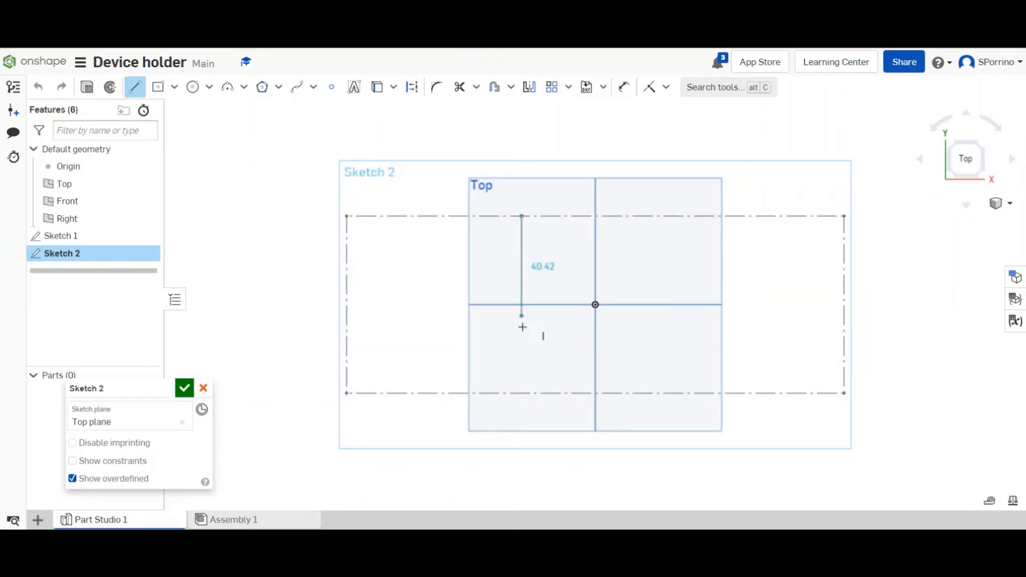
left_click(521, 394)
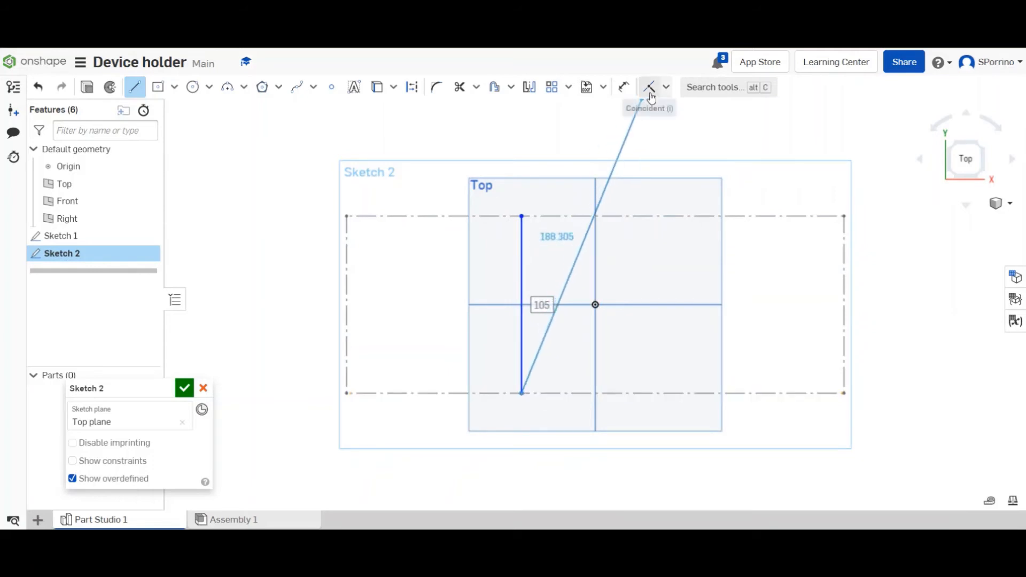
Step: Dimension the vertical line 105 mm from the construction rectangle's left edge
left_click(623, 87)
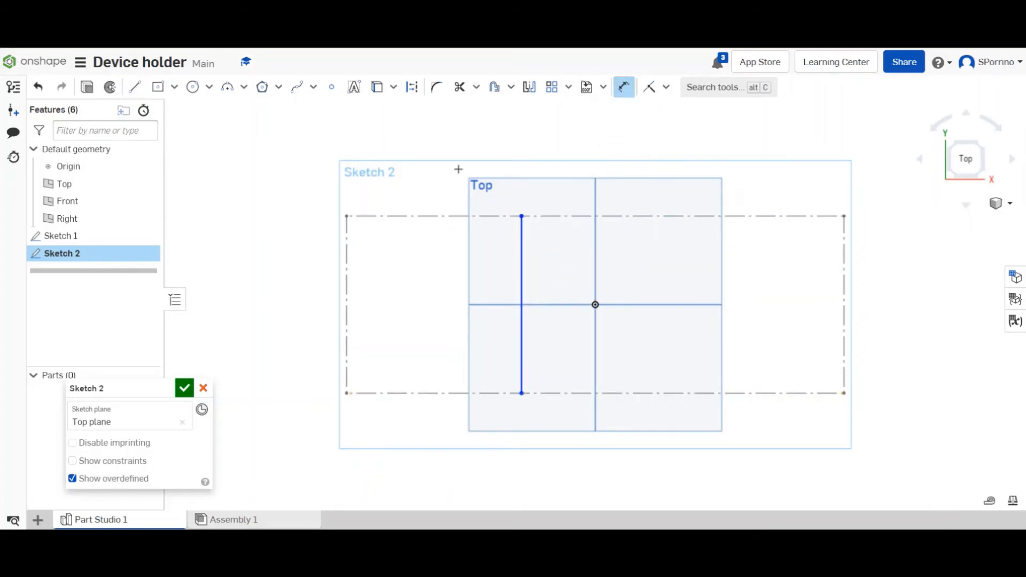
left_click(518, 268)
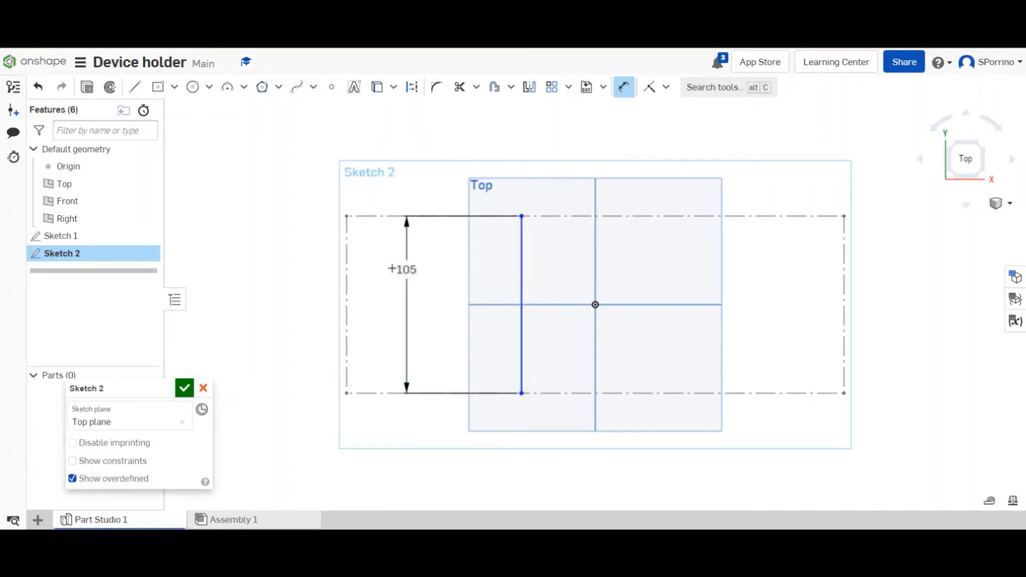
left_click(348, 266)
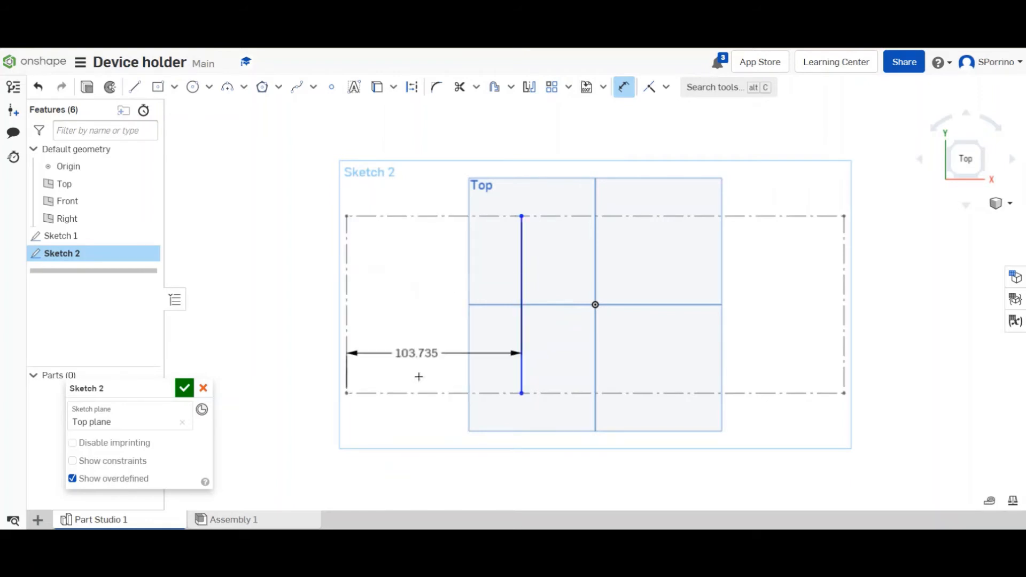
left_click(435, 452)
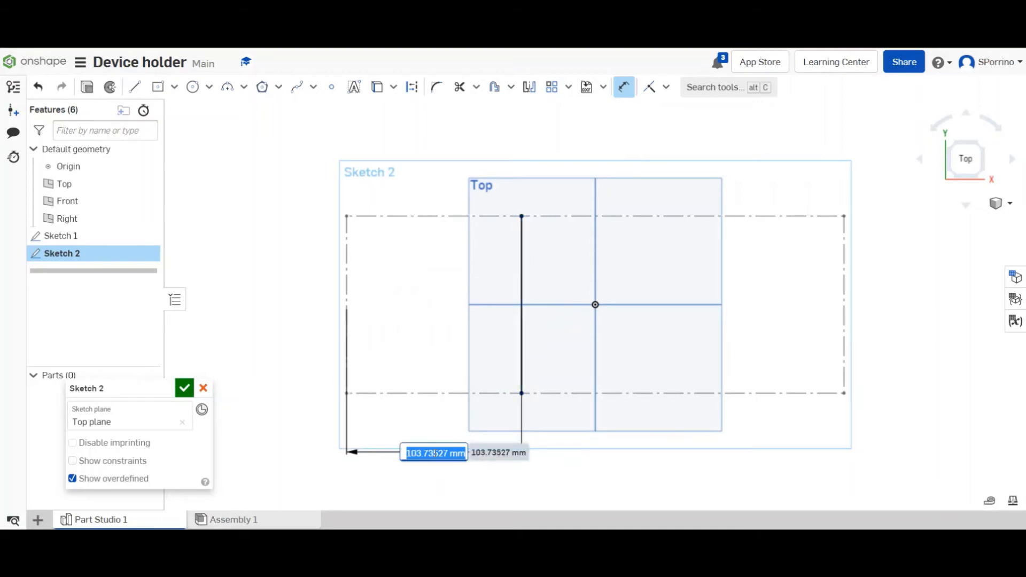
type("105")
key("Return")
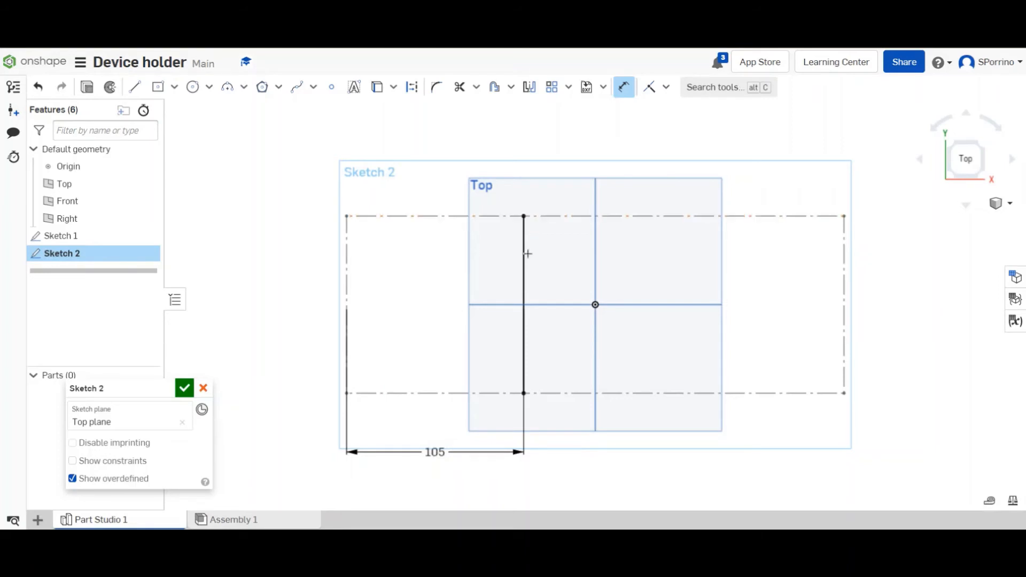
Step: Draw a second full-height vertical line to the right of the first and dimension the gap between them as 25 mm
left_click(135, 87)
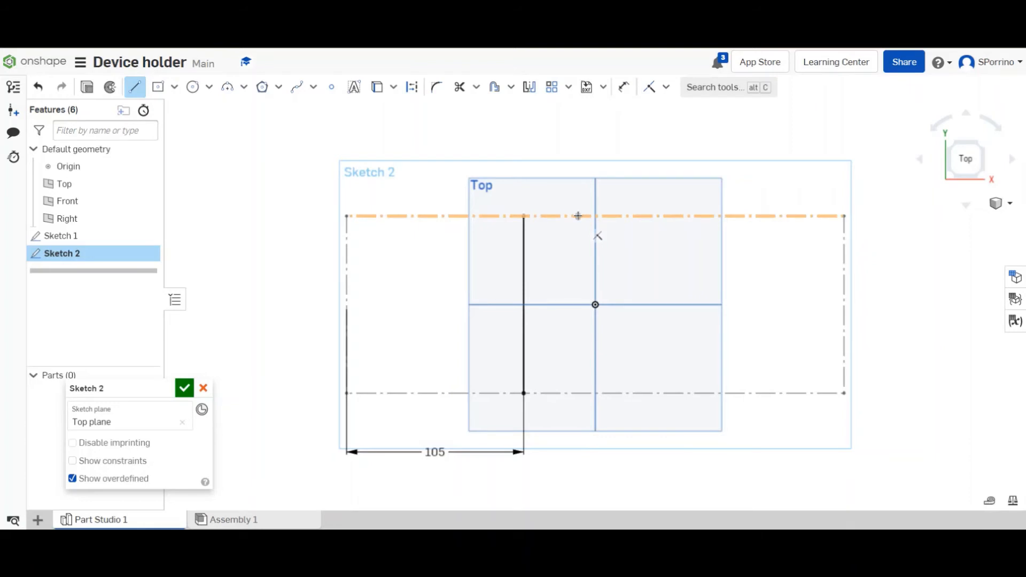
left_click(578, 216)
left_click(577, 393)
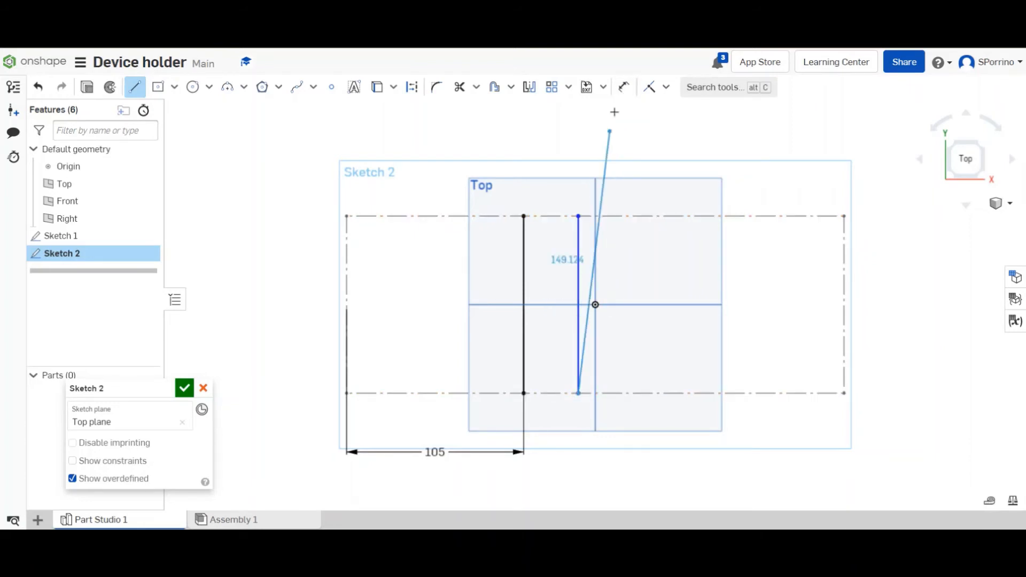
left_click(623, 87)
left_click(577, 243)
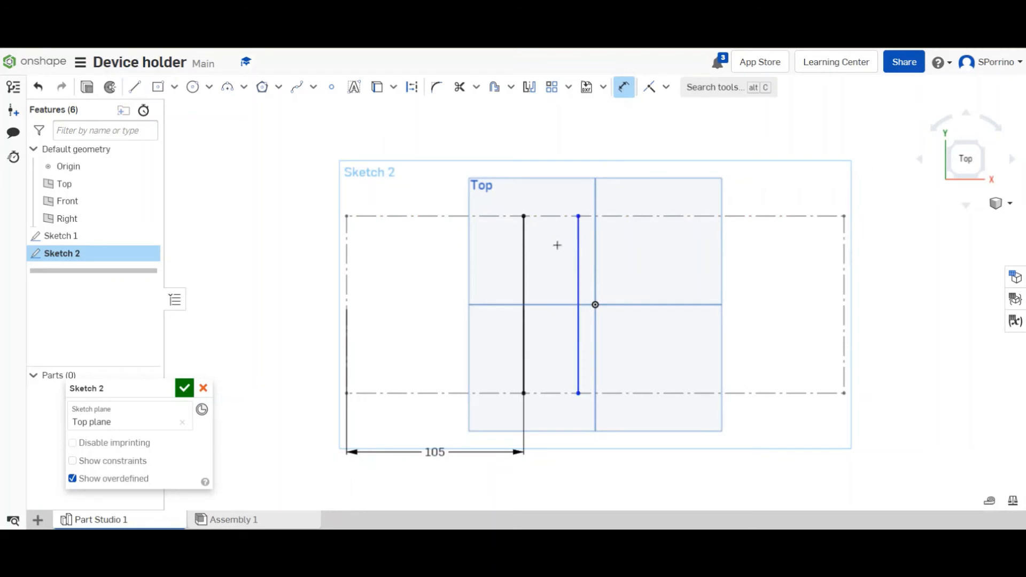
left_click(526, 251)
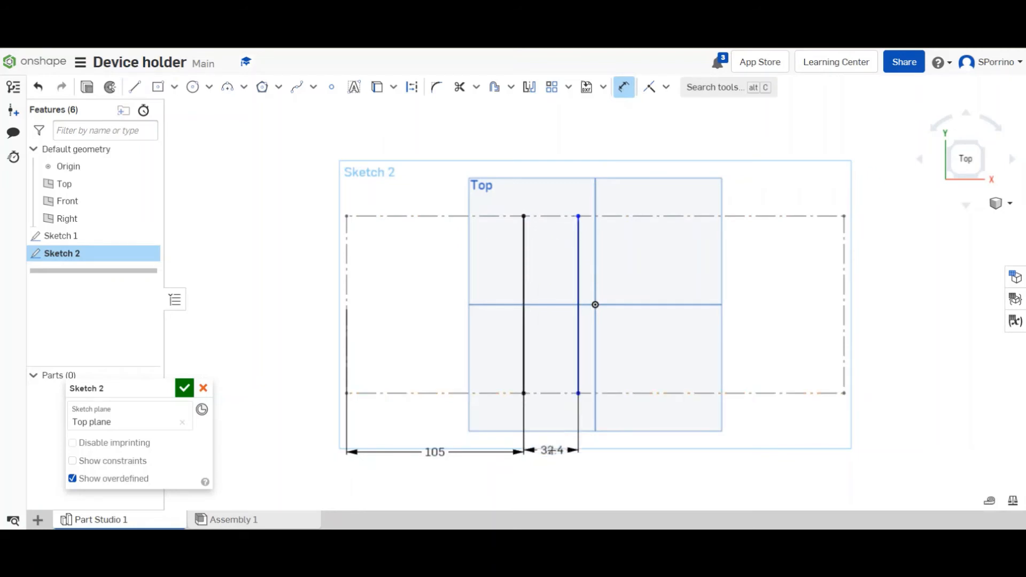
left_click(552, 450)
type("25")
key("Return")
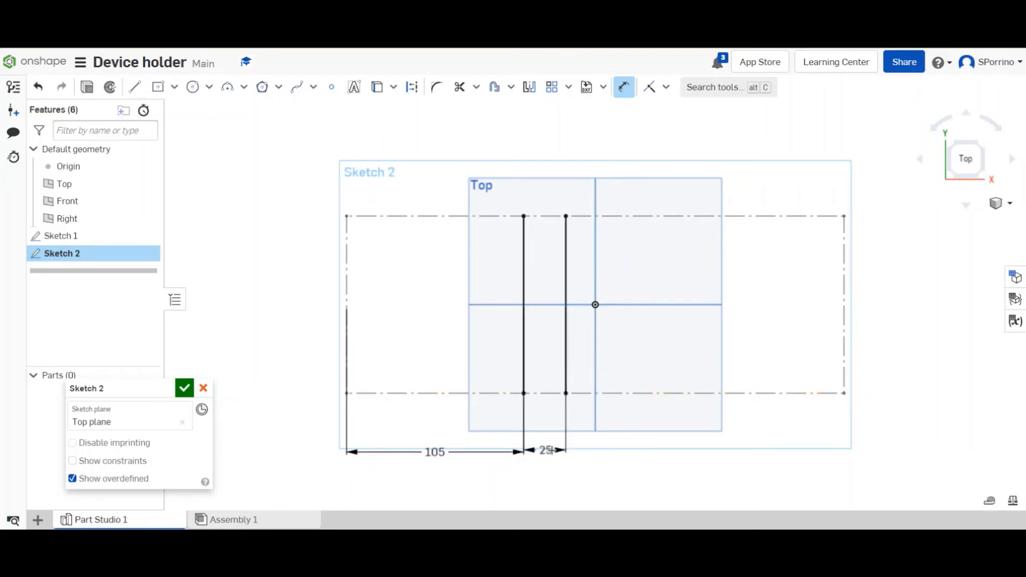
Step: Draw a third full-height vertical line on the far side of the origin and dimension its gap from the second line as 55 mm
left_click(135, 87)
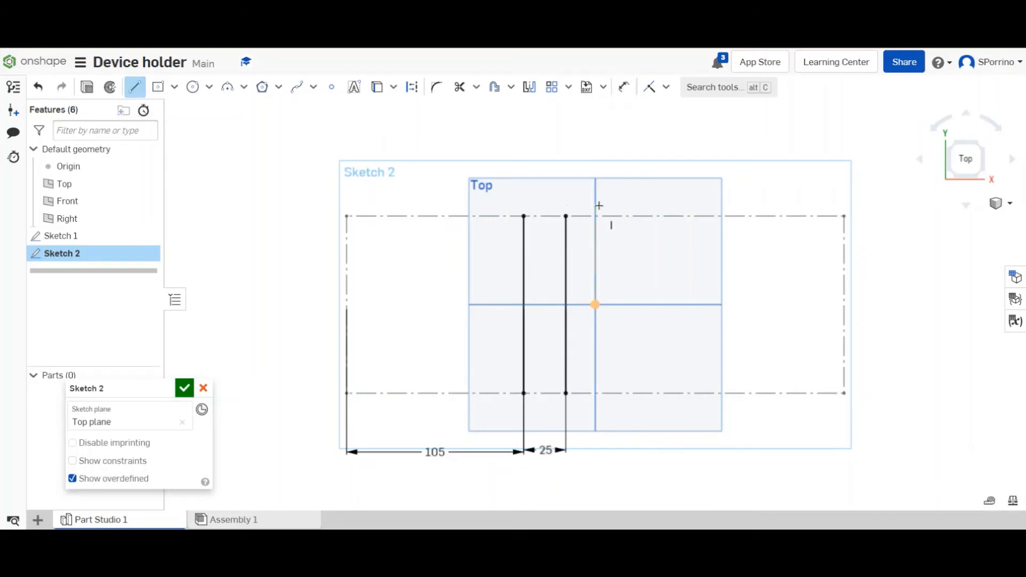
left_click(652, 216)
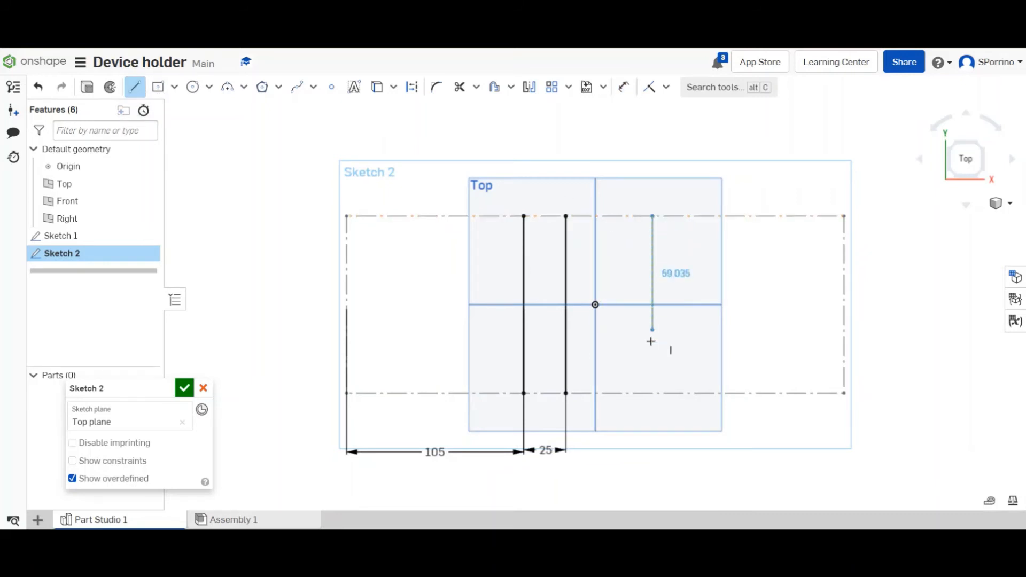
left_click(652, 392)
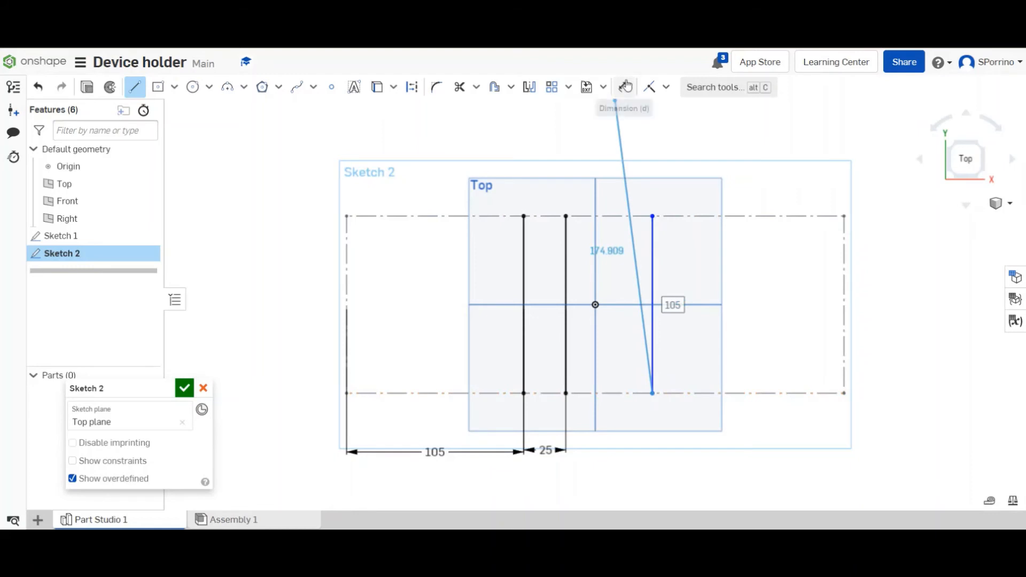
left_click(624, 87)
left_click(566, 273)
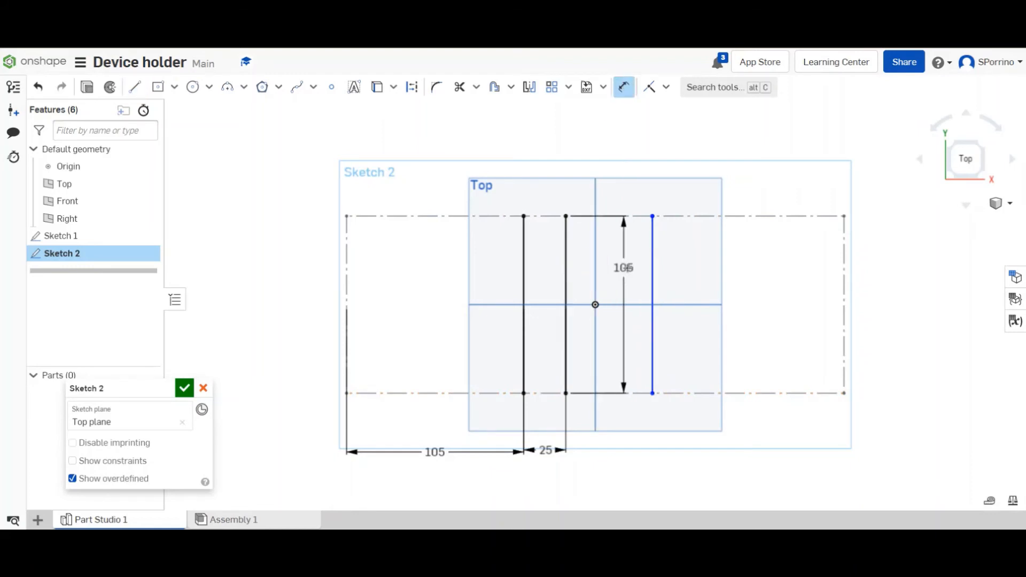
left_click(651, 267)
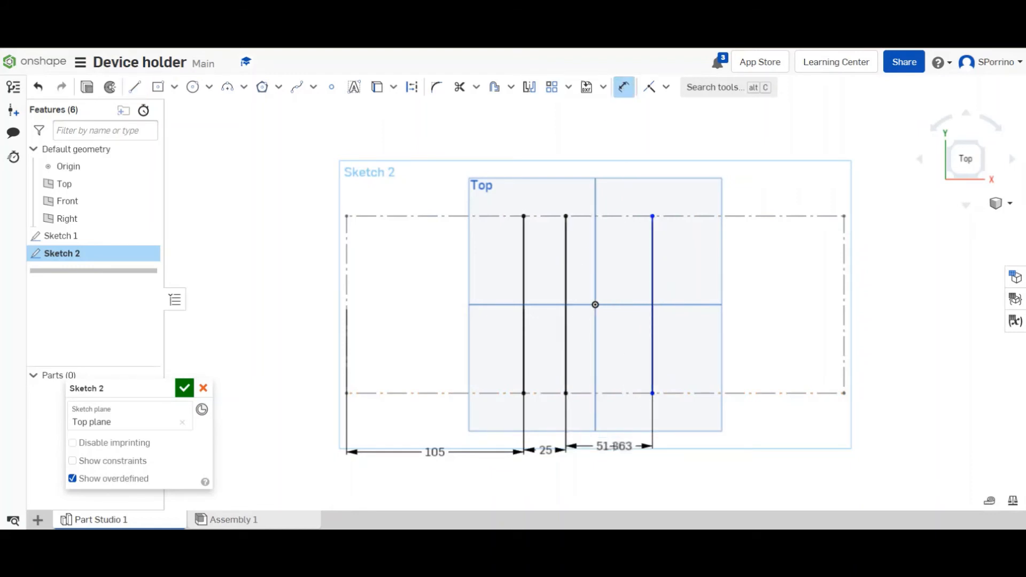
left_click(615, 447)
type("55")
key("Return")
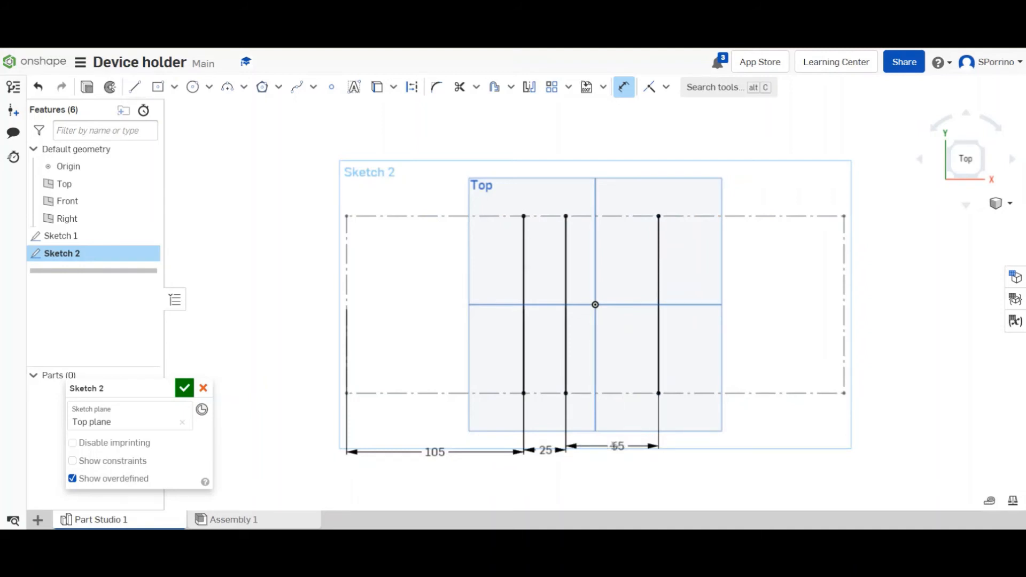
left_click(626, 88)
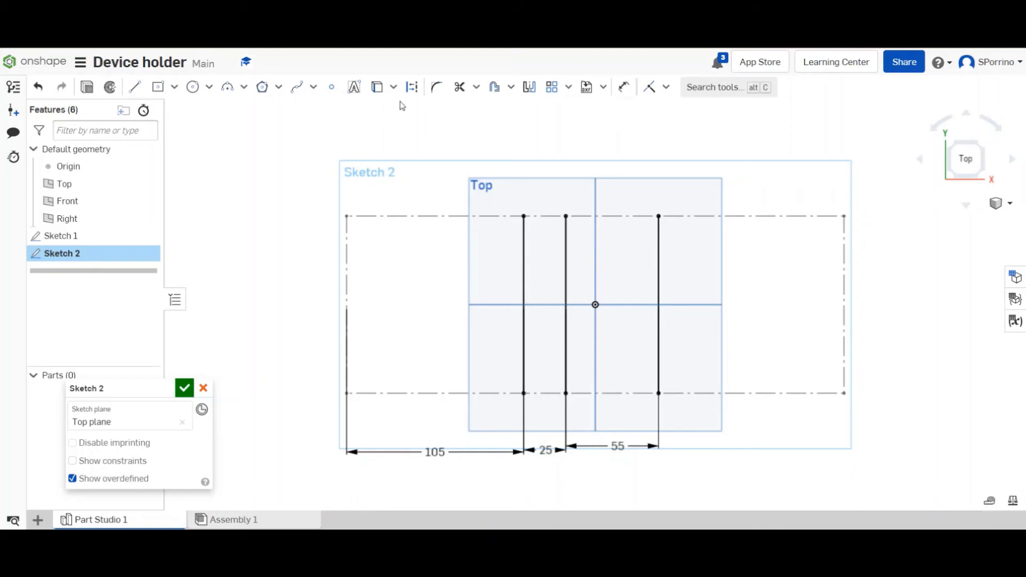
Step: Draw a horizontal construction line across the full width of the boundary and dimension it 20 mm below the top edge
left_click(134, 87)
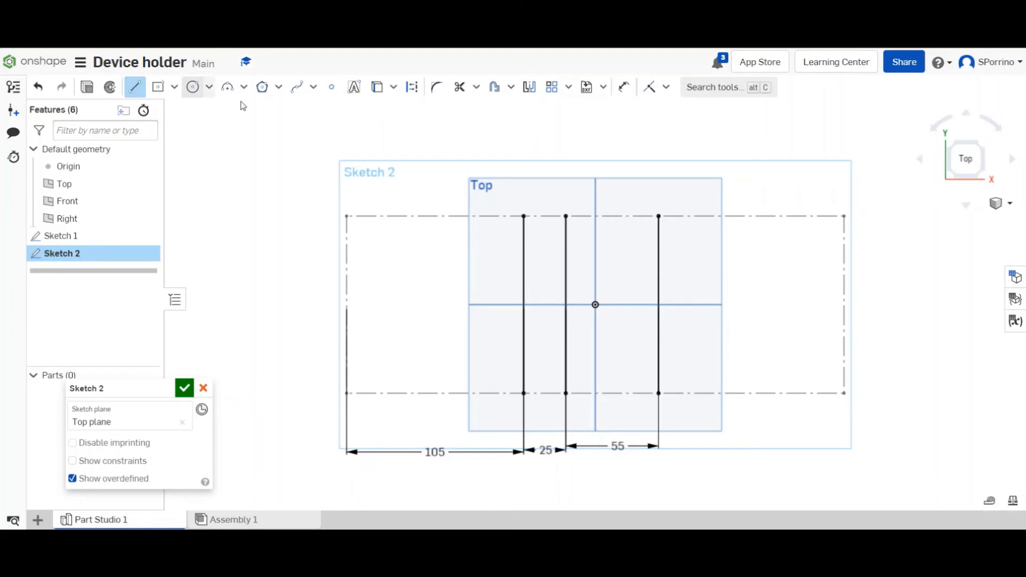
left_click(412, 92)
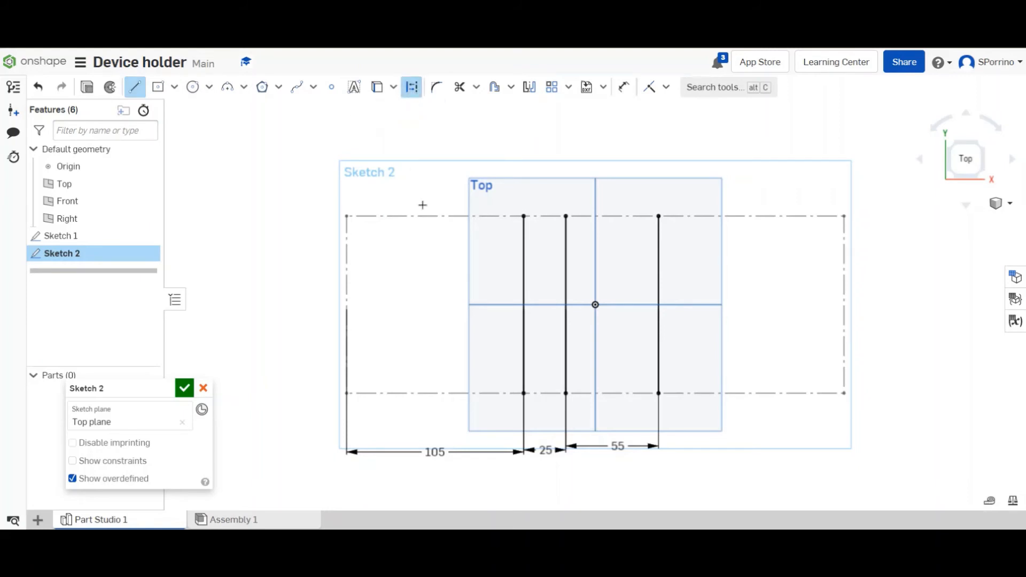
left_click(346, 255)
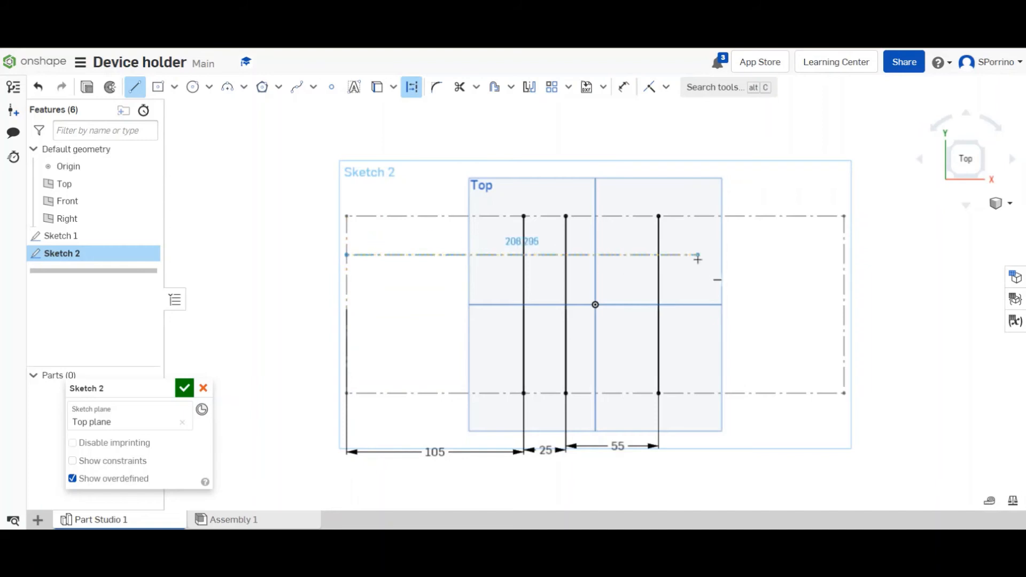
left_click(844, 255)
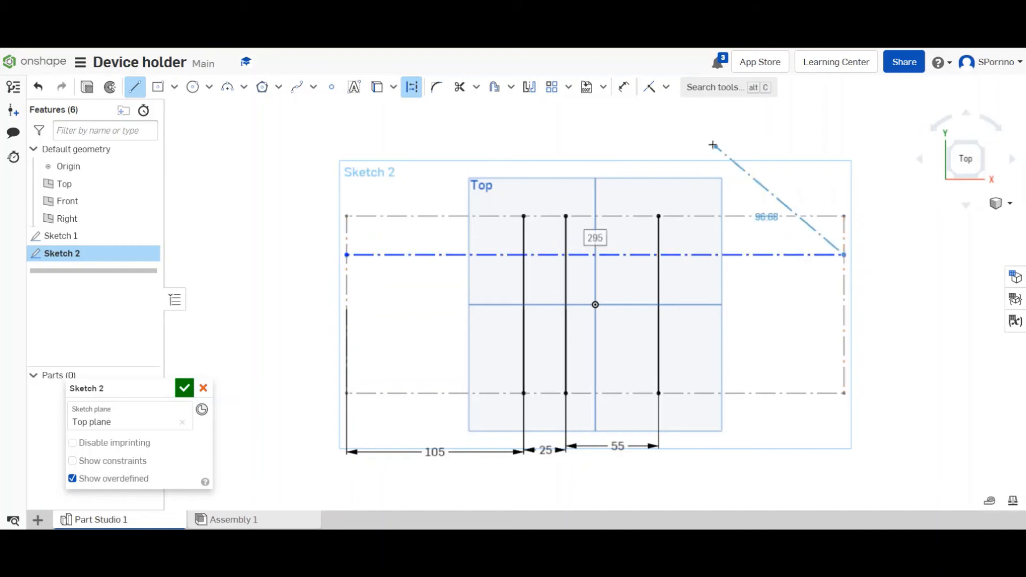
left_click(624, 86)
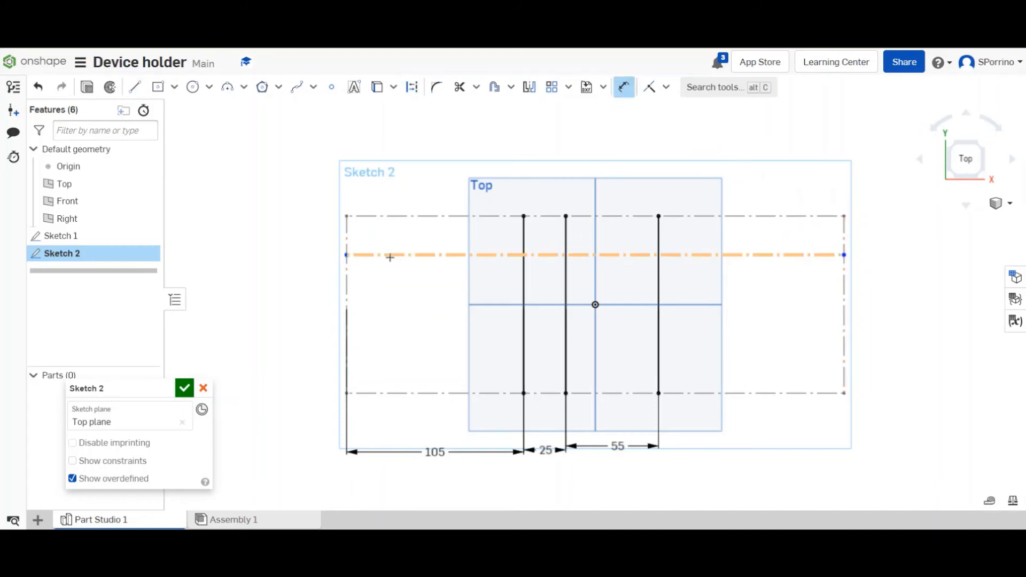
left_click(388, 255)
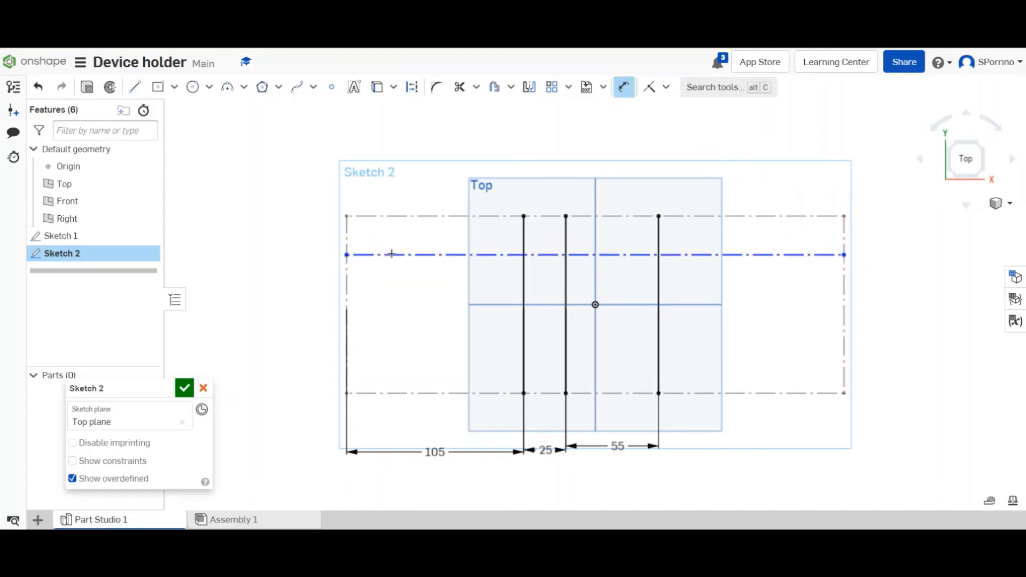
left_click(403, 216)
left_click(271, 231)
type("20")
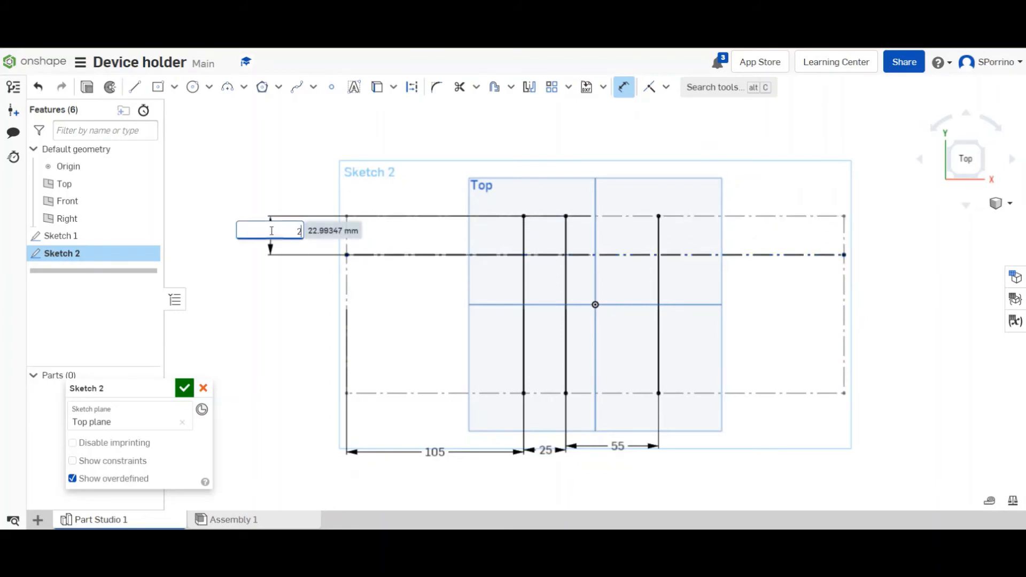
key("Return")
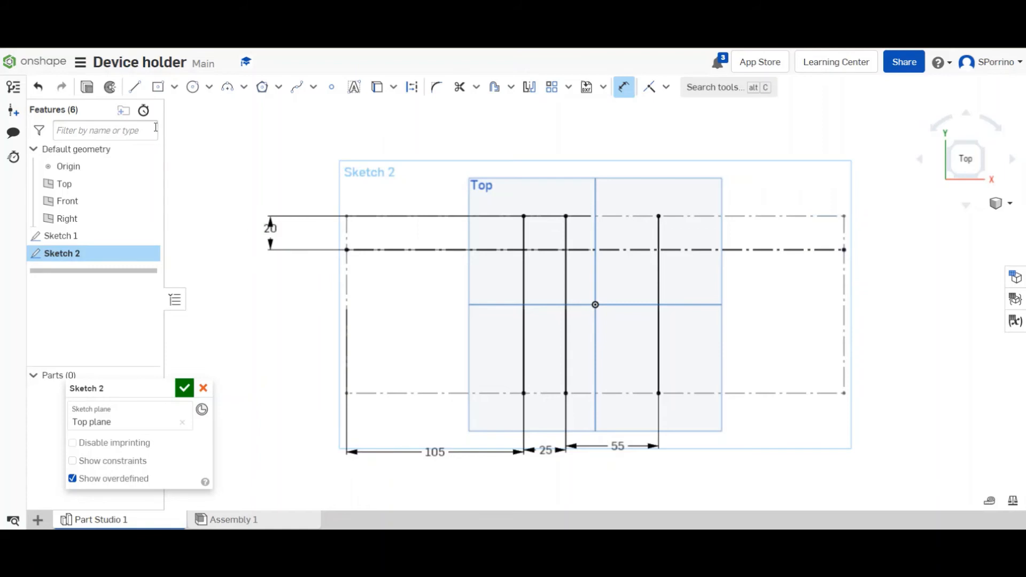
Step: Draw a second full-width horizontal construction line and dimension it 20 mm above the boundary's bottom edge
left_click(135, 87)
left_click(414, 92)
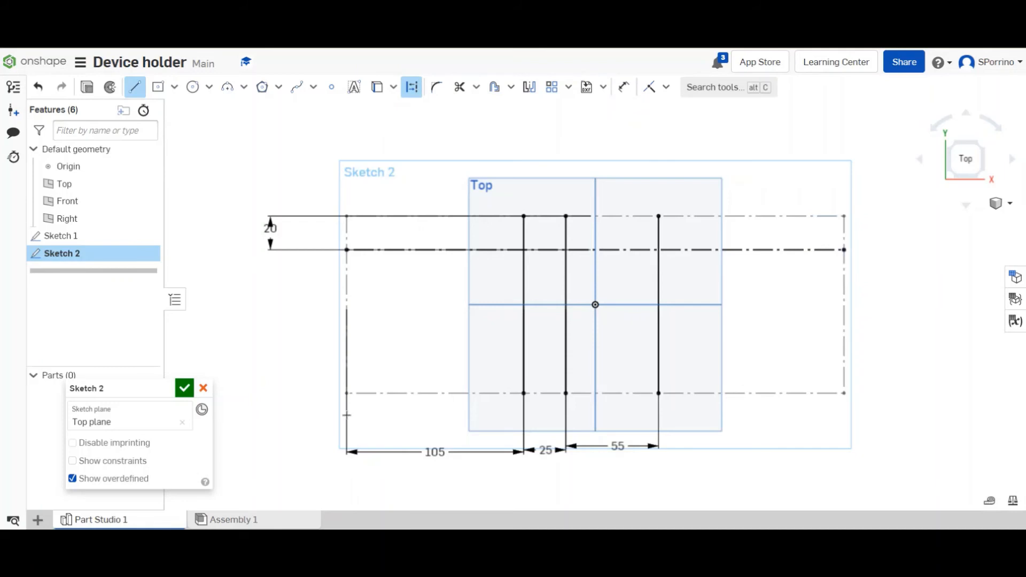
left_click(347, 353)
left_click(844, 353)
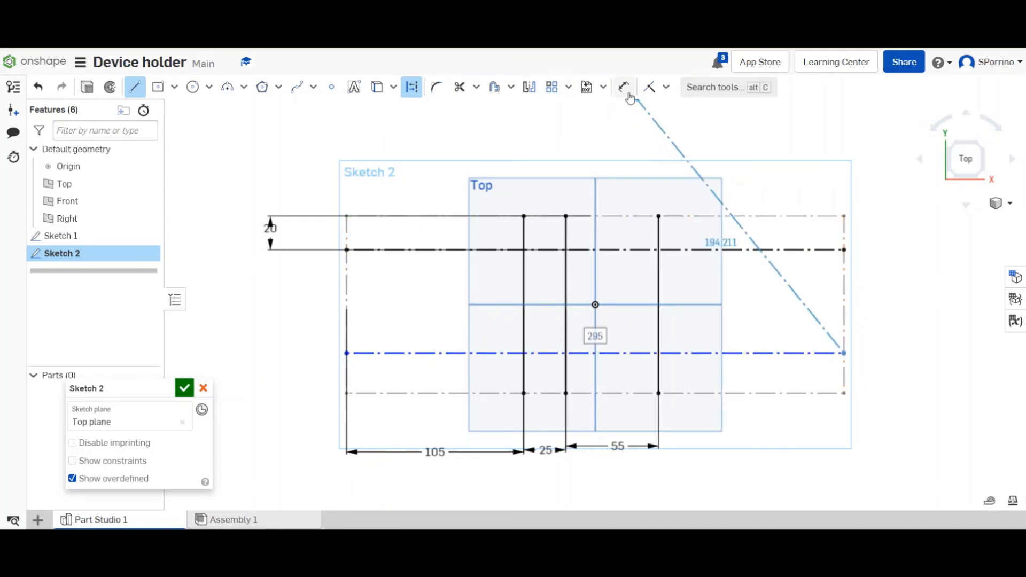
left_click(625, 87)
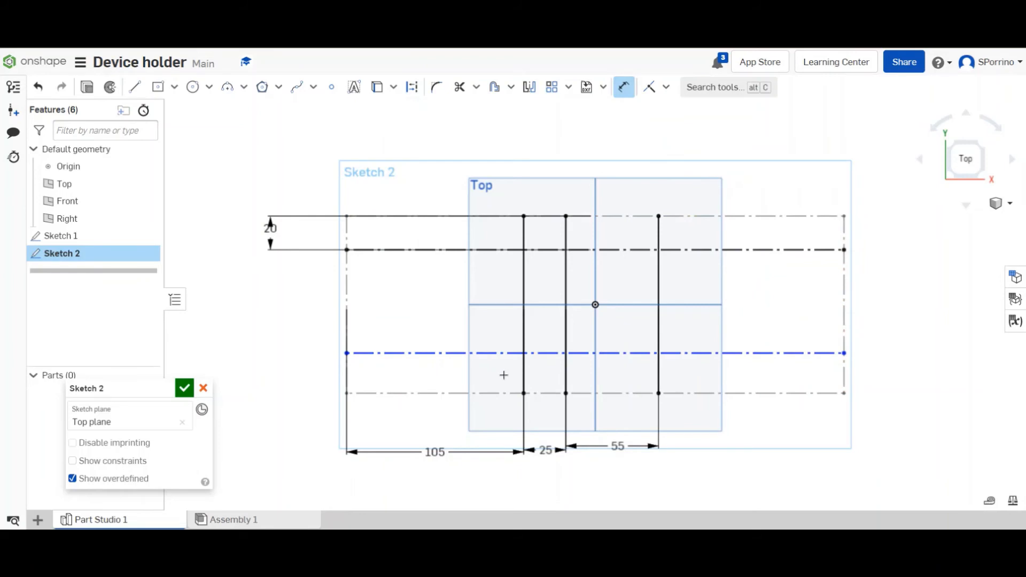
left_click(427, 353)
left_click(415, 393)
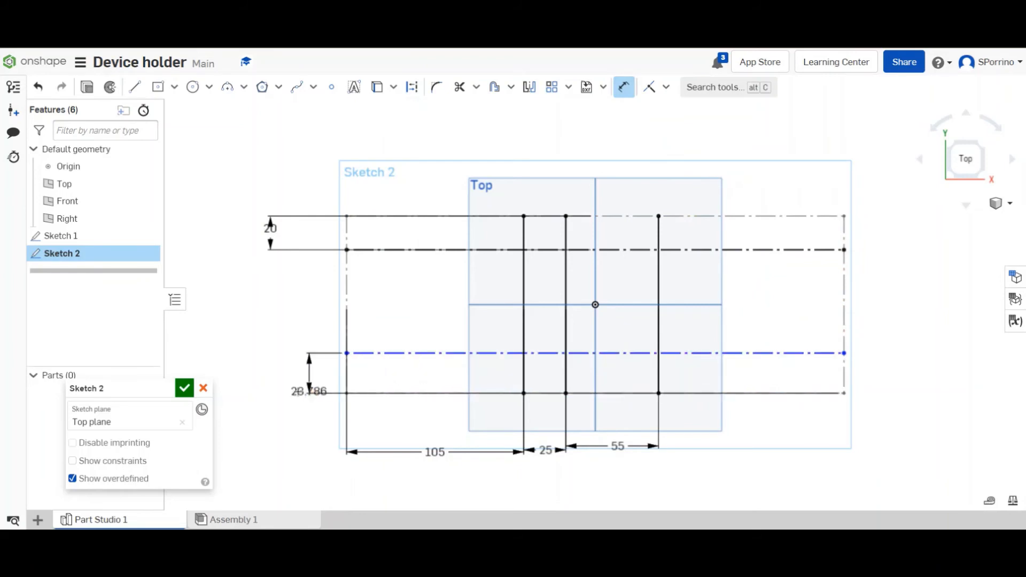
left_click(293, 392)
type("20")
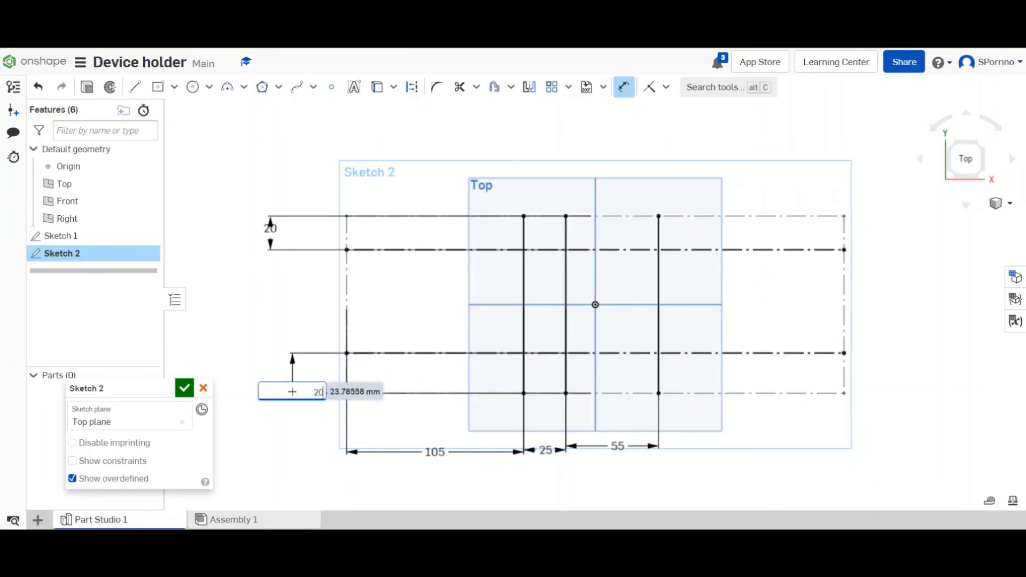
key("Return")
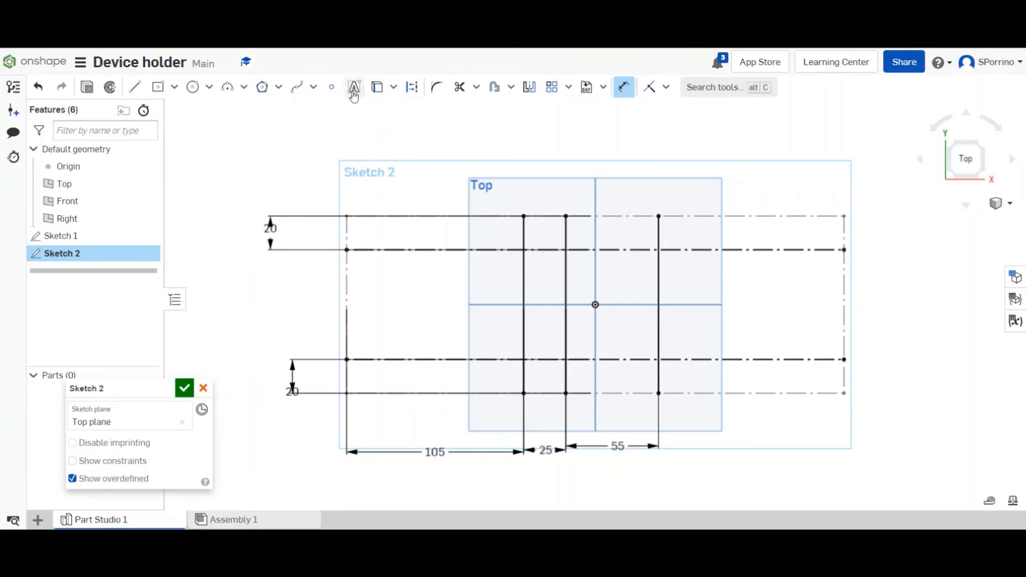
Step: Draw a wavy spline around the boundary's right end, from the top edge along the right edge down to the bottom edge
left_click(297, 88)
left_click(736, 216)
left_click(760, 232)
left_click(791, 228)
left_click(823, 227)
left_click(844, 250)
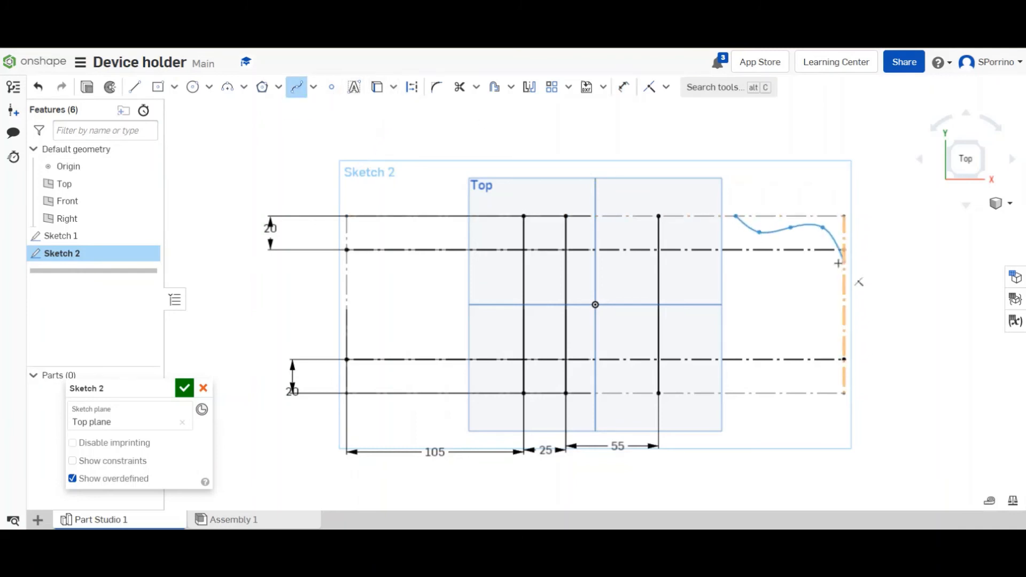
left_click(845, 262)
left_click(829, 293)
left_click(829, 319)
left_click(836, 343)
left_click(844, 359)
left_click(844, 375)
left_click(802, 388)
left_click(769, 372)
left_click(719, 384)
double_click(709, 393)
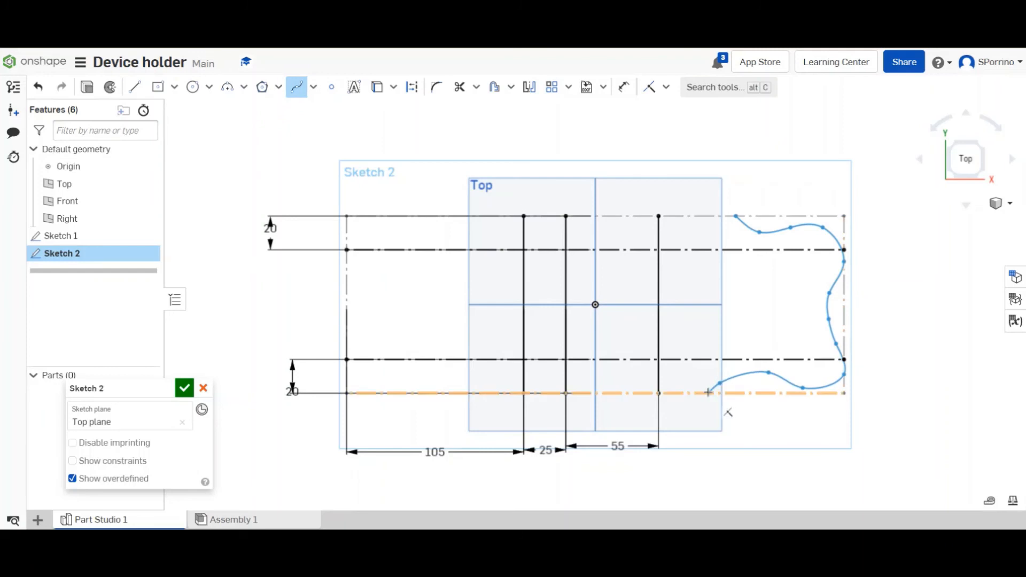
Step: Draw lines from the spline's lower end along the bottom edge, with a V-notch reaching up to the lower construction line
left_click(136, 88)
left_click(708, 392)
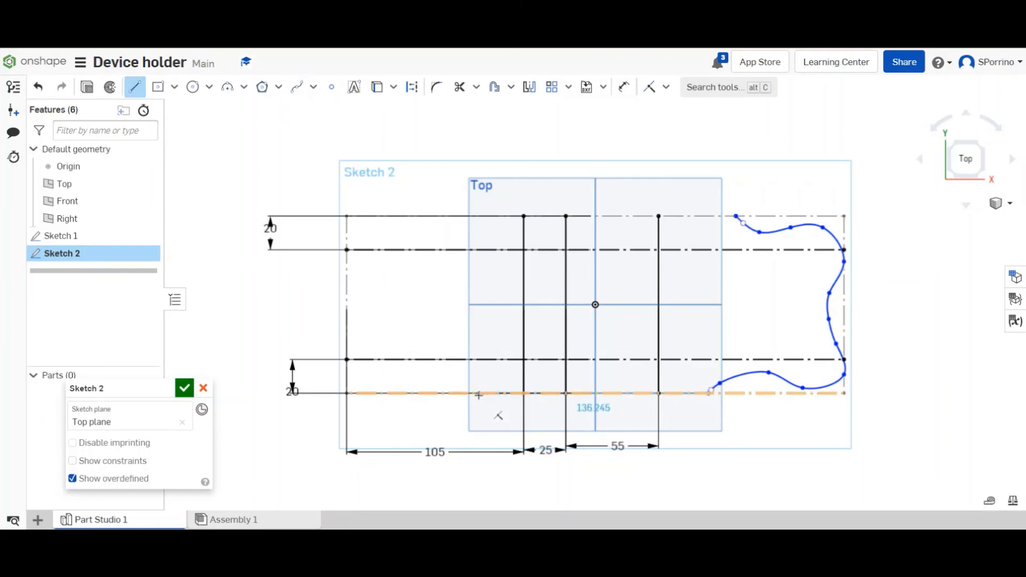
left_click(479, 393)
left_click(443, 359)
left_click(411, 393)
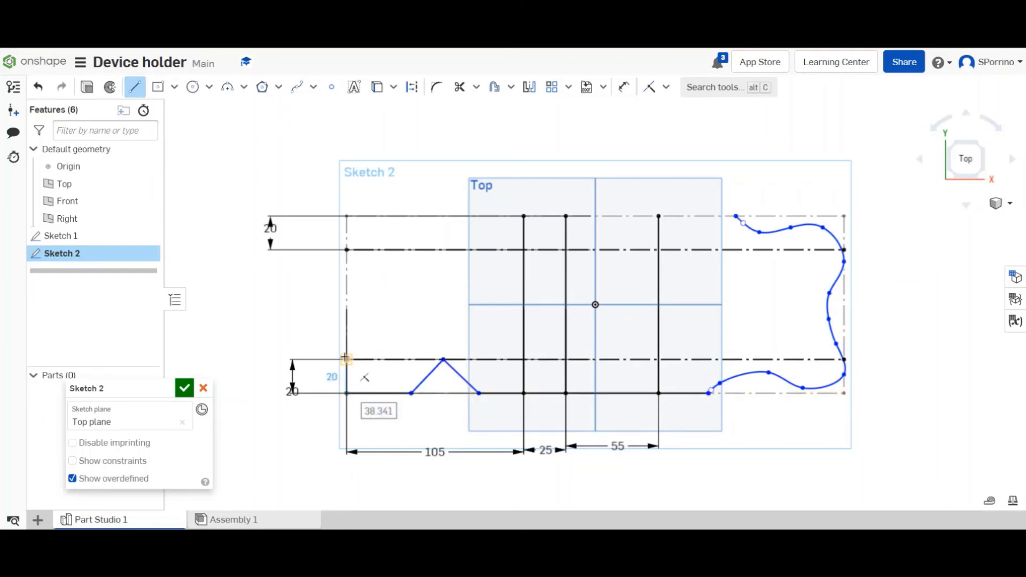
Step: Continue the outline with V-notches in the left and top edges, and close it at the spline's upper end
left_click(346, 341)
left_click(385, 305)
left_click(347, 264)
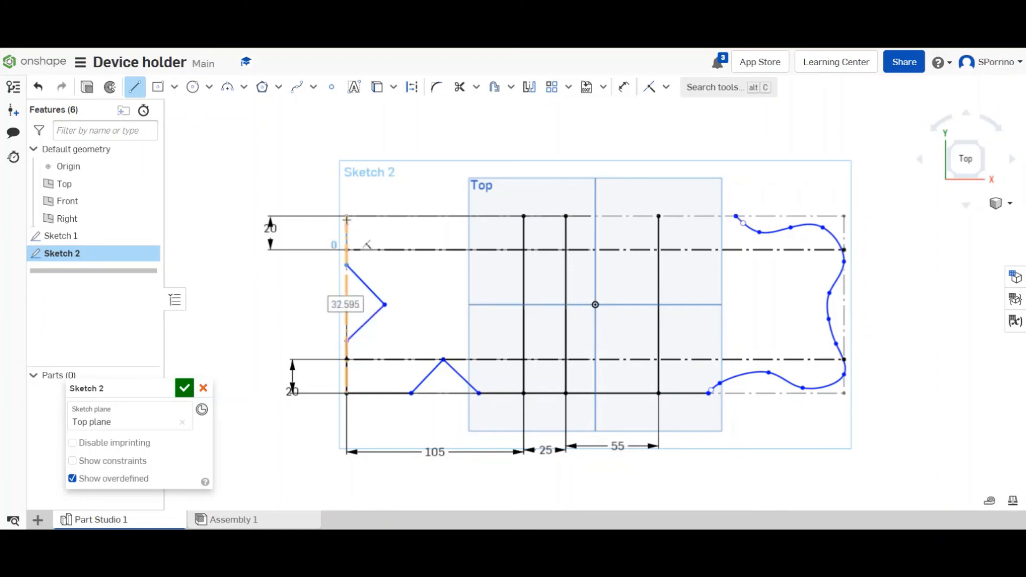
left_click(411, 216)
left_click(443, 250)
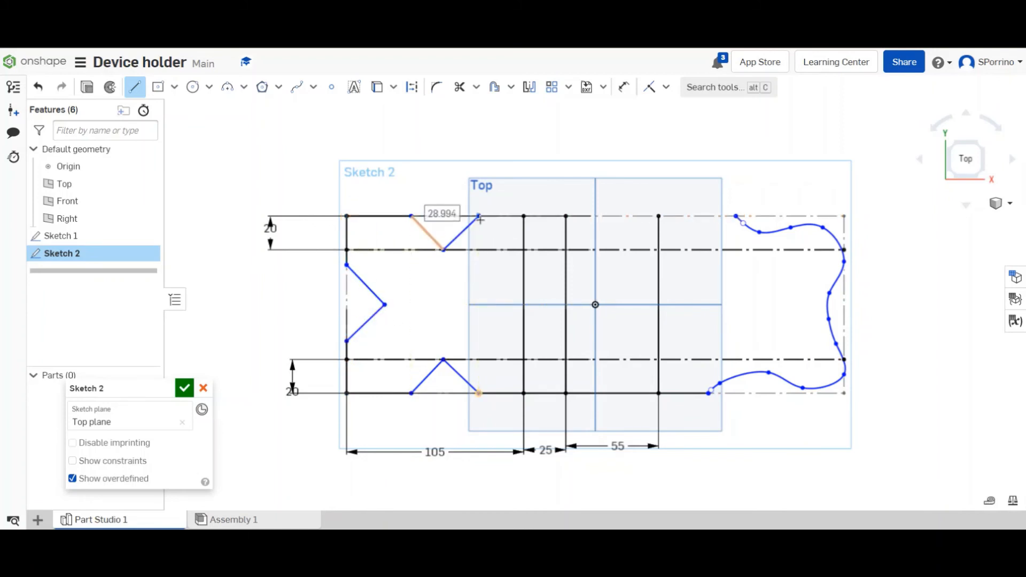
left_click(478, 216)
left_click(736, 216)
Step: Draw a left-pointing triangle on the first vertical line and trim away the parts of that line above and below it
left_click(524, 270)
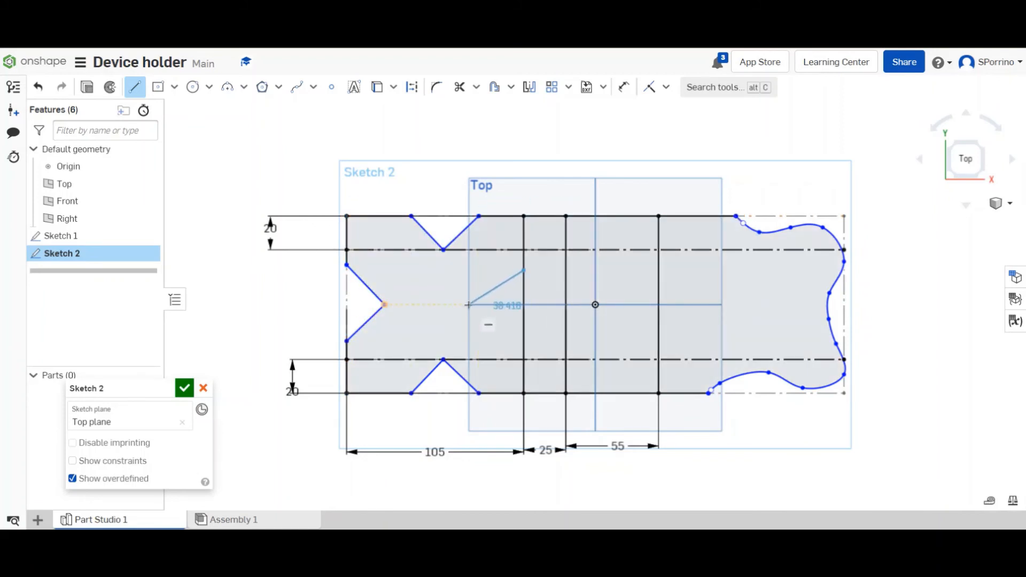
left_click(478, 304)
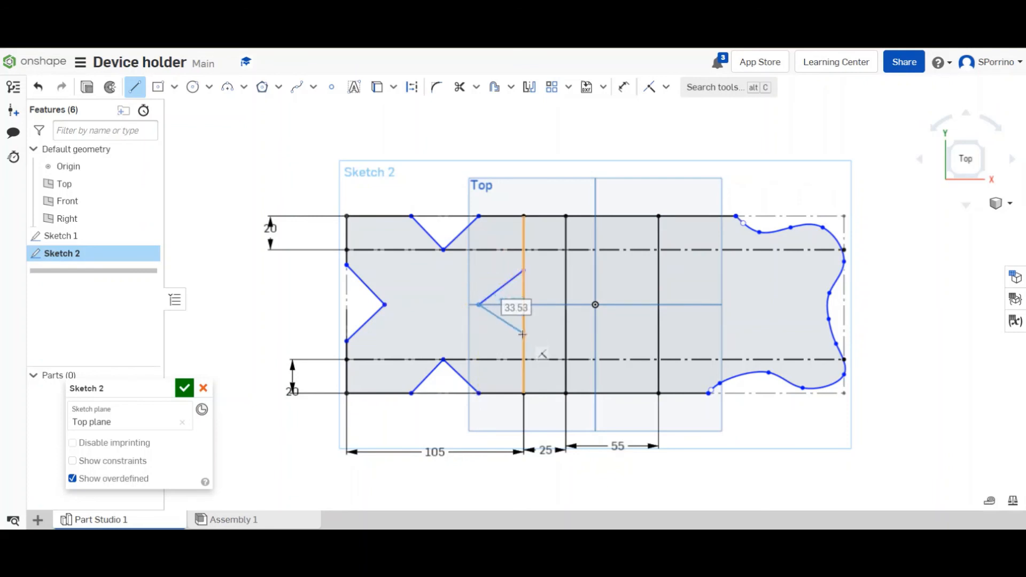
left_click(524, 339)
key("Escape")
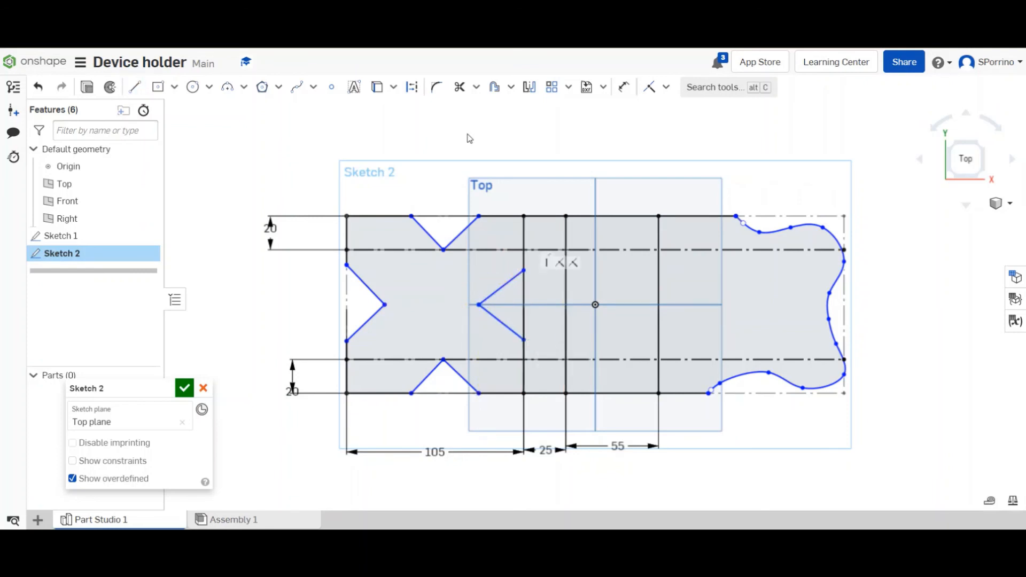
left_click(460, 88)
left_click(524, 228)
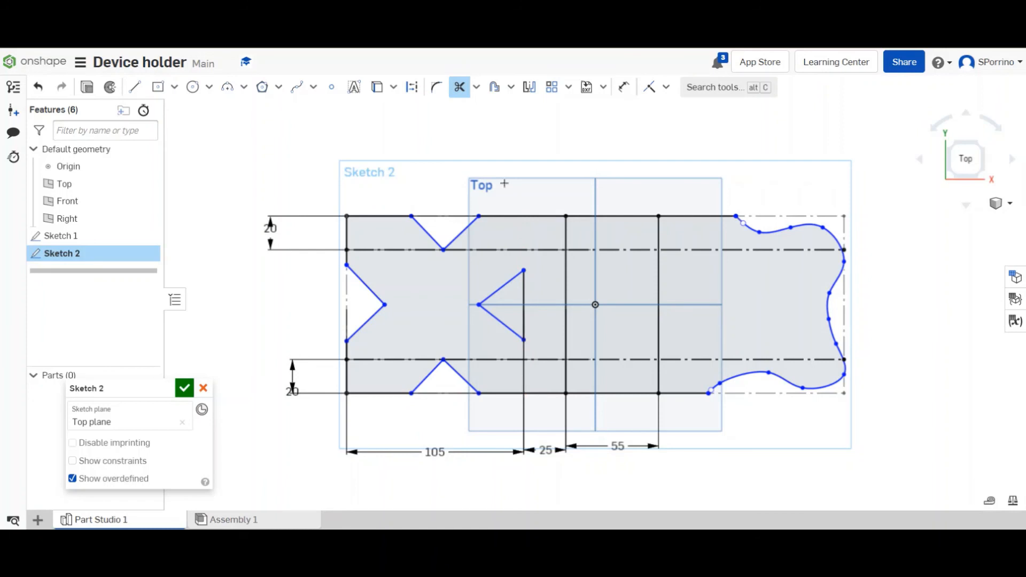
Step: Draw a 10 by 30 mm upright center-point rectangle between the triangle and the next vertical line, and finish the sketch
key("r")
left_click(548, 306)
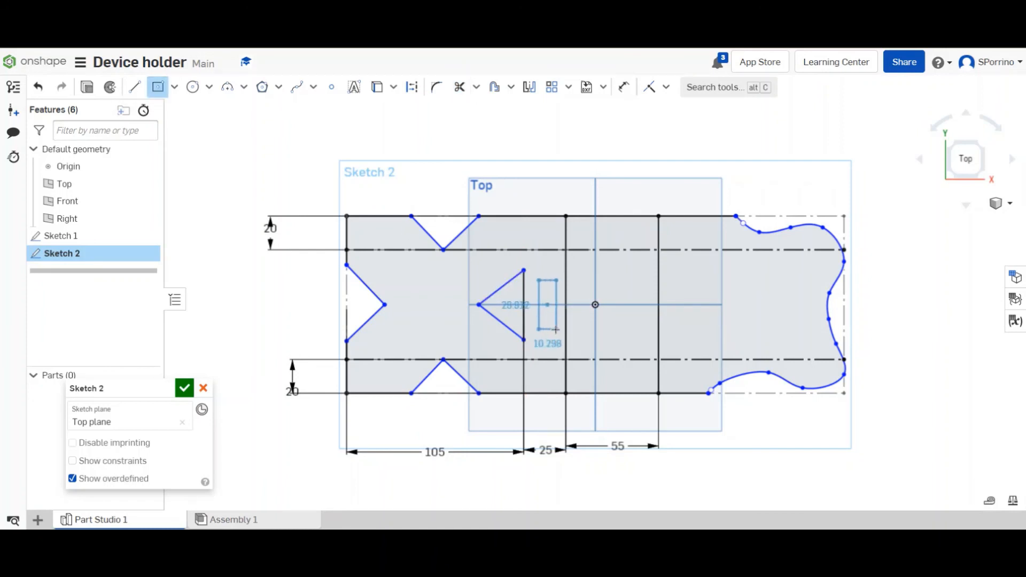
left_click(556, 328)
type("10")
key("Return")
type("30")
key("Return")
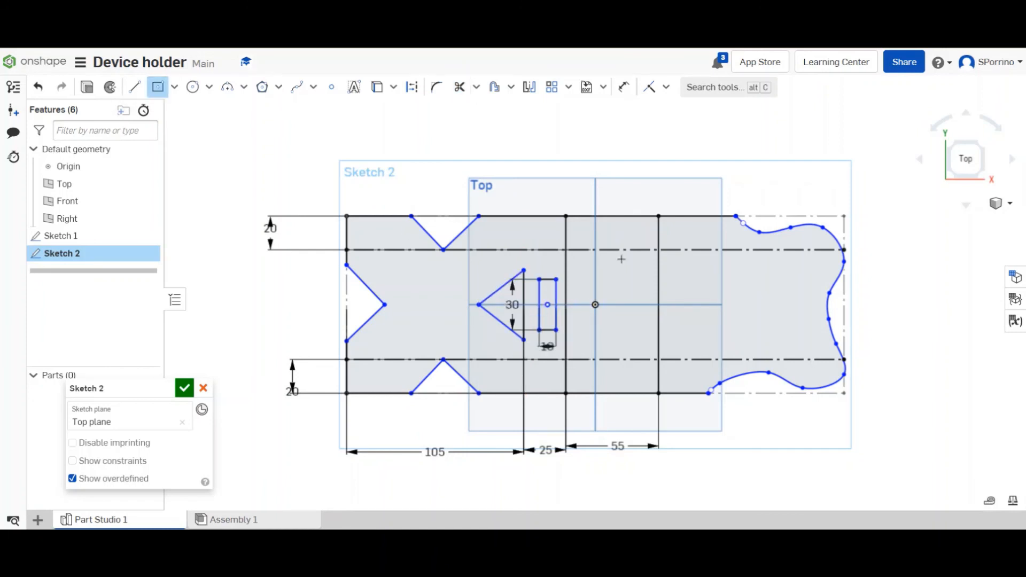
left_click(158, 87)
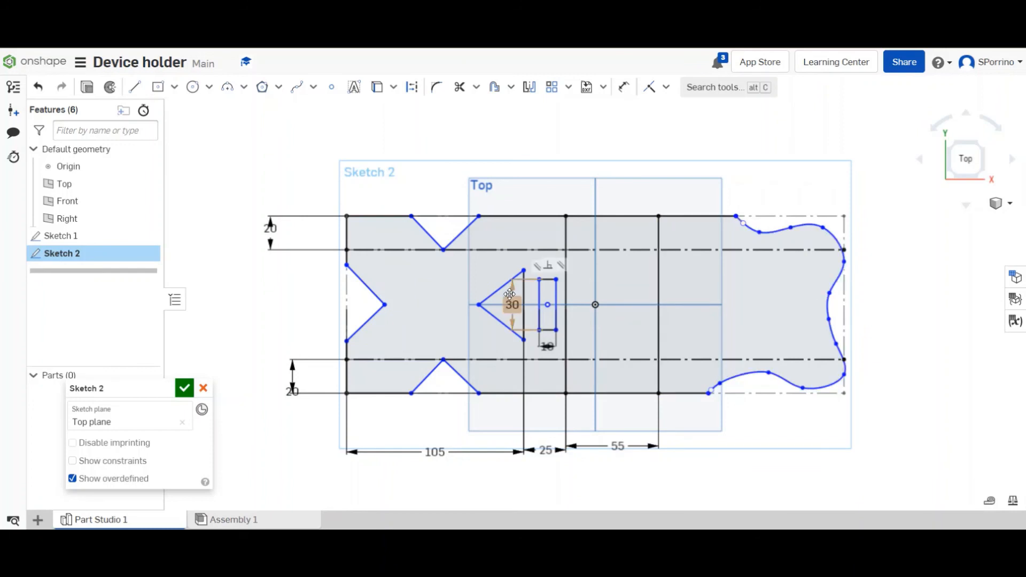
left_click(185, 388)
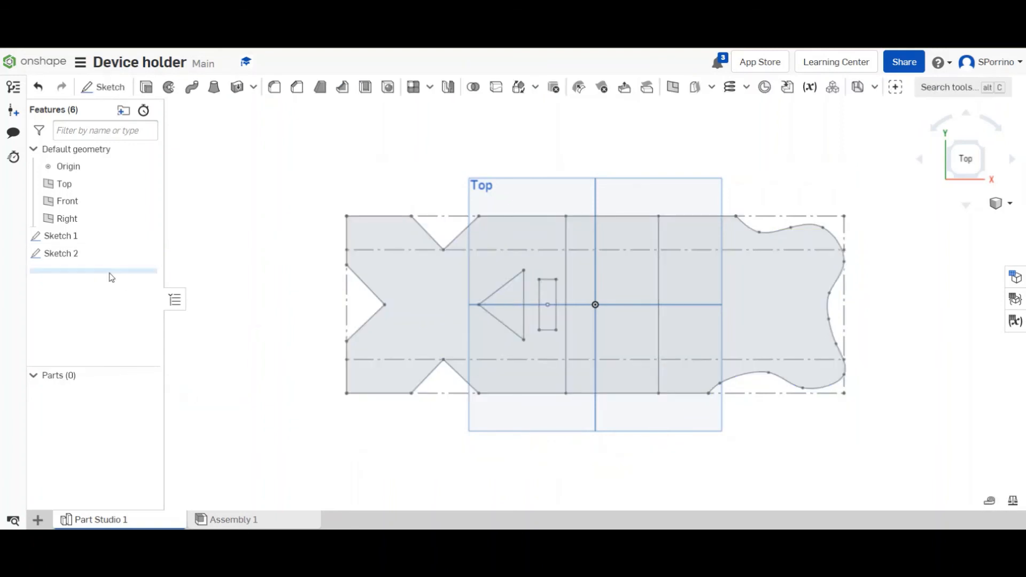
left_click(75, 258)
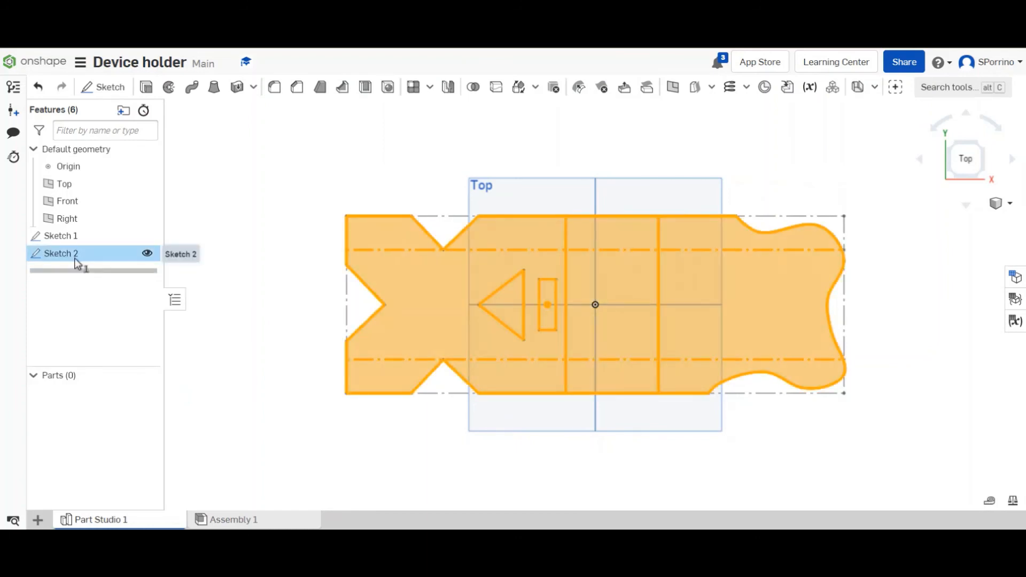
right_click(75, 259)
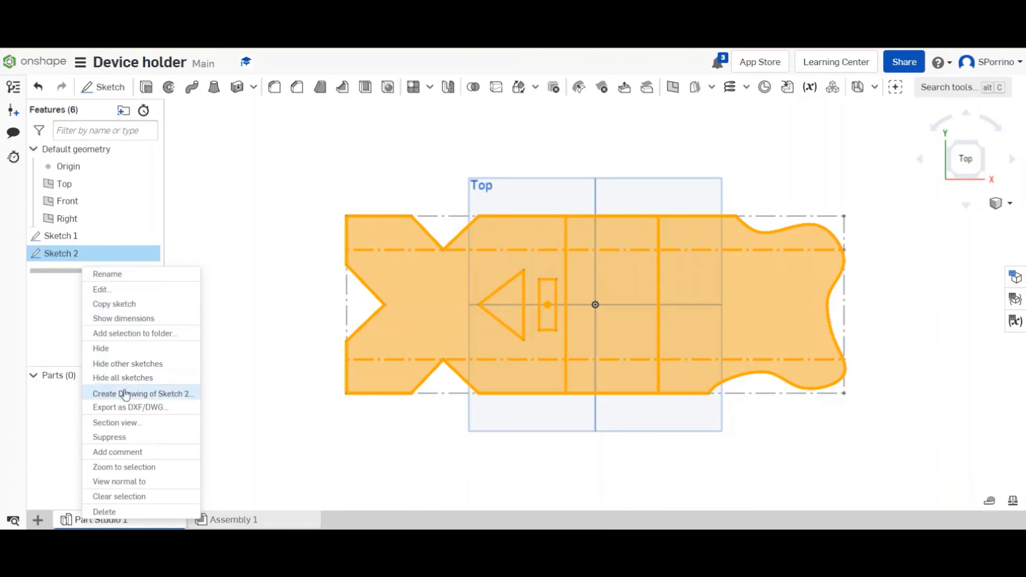
left_click(237, 251)
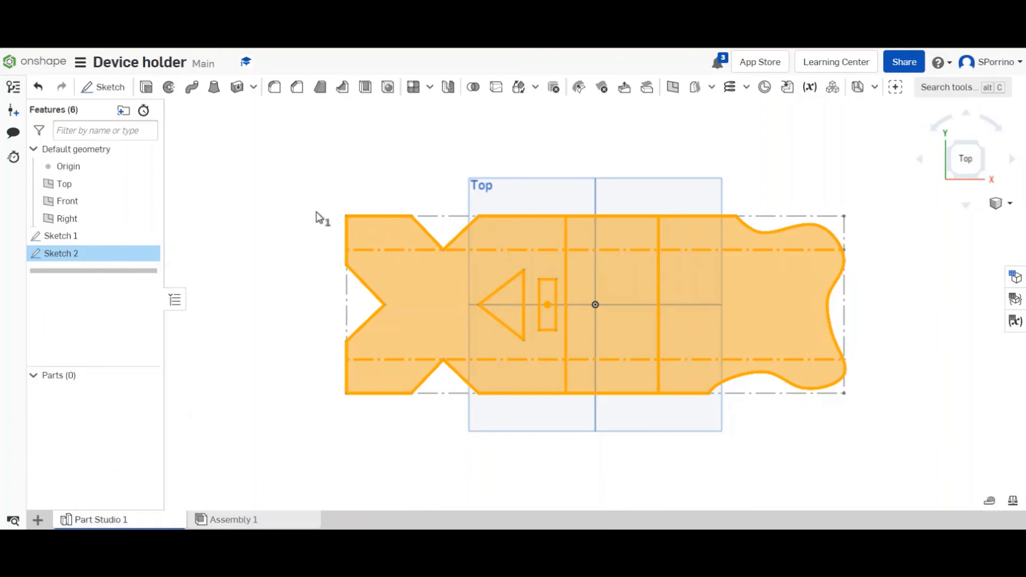
left_click(315, 265)
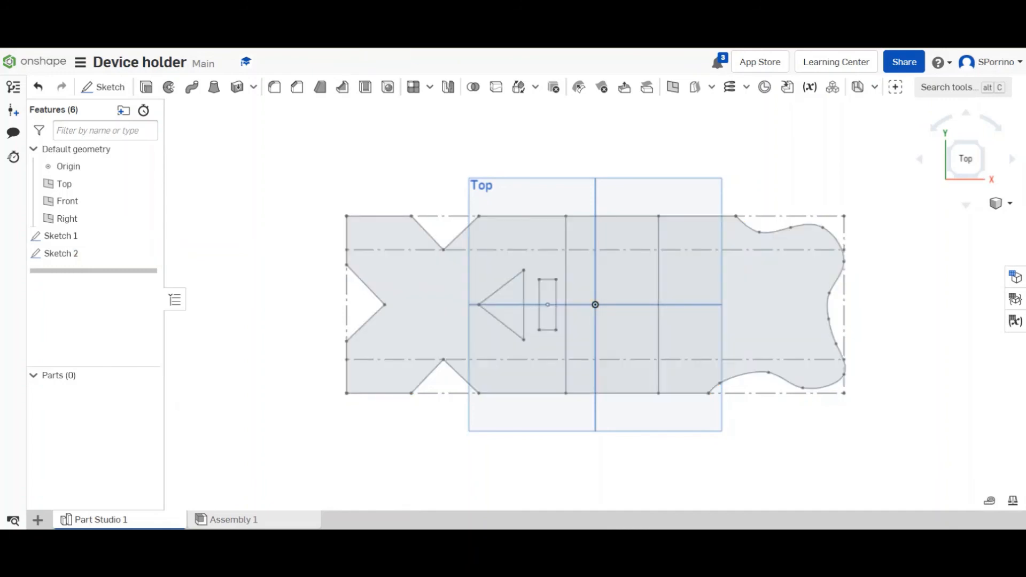